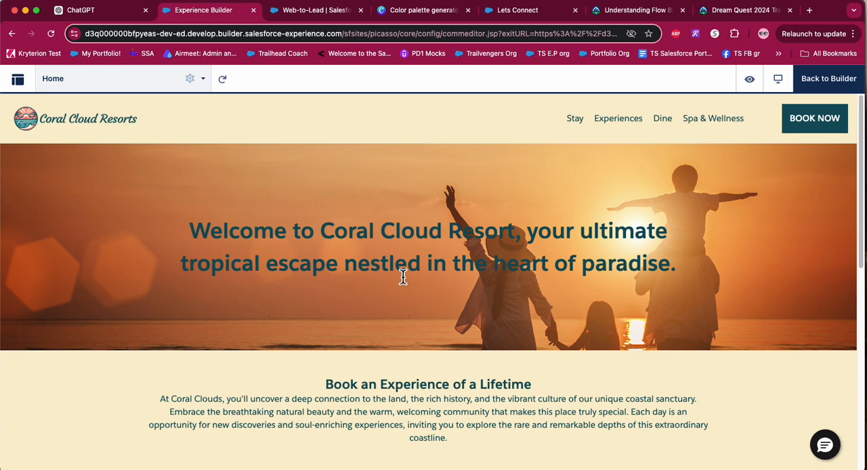
# Switch from the site preview to the Web-to-Lead setup page and start creating a new Web-to-Lead form.
pyautogui.scroll(-4, 403, 277)
pyautogui.scroll(-2, 402, 276)
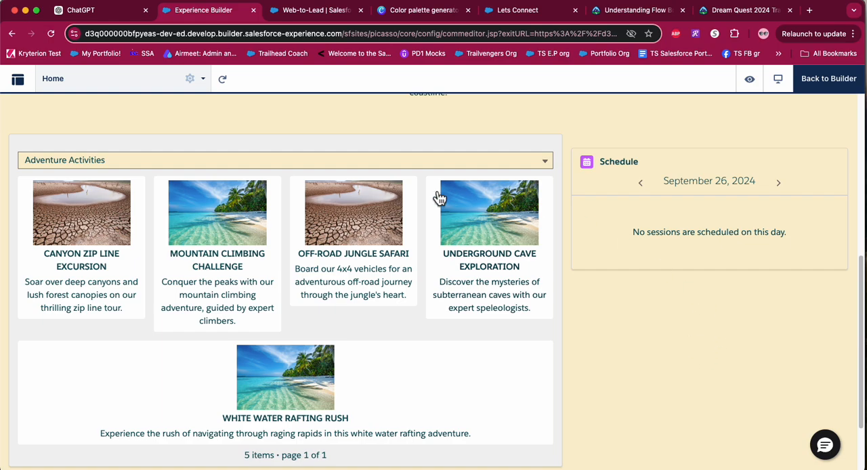
pyautogui.click(313, 10)
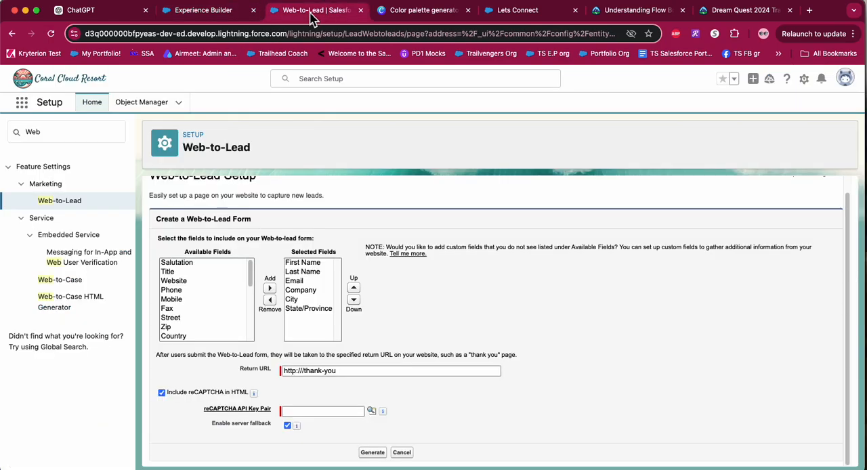
pyautogui.click(70, 134)
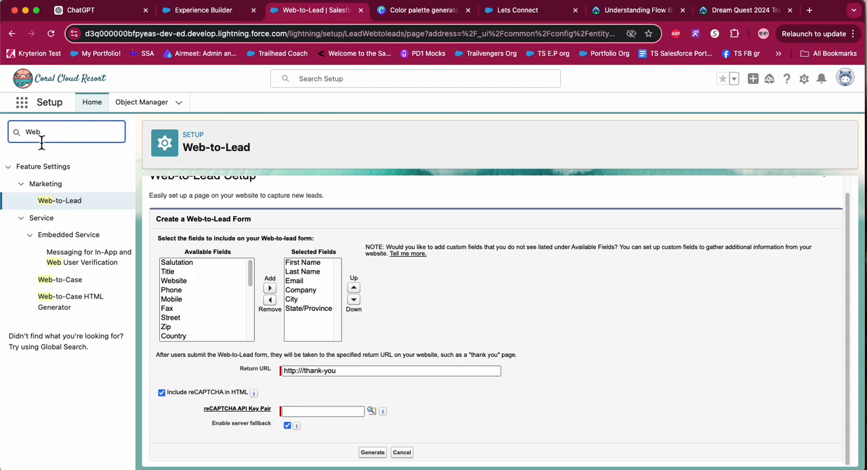
pyautogui.click(62, 209)
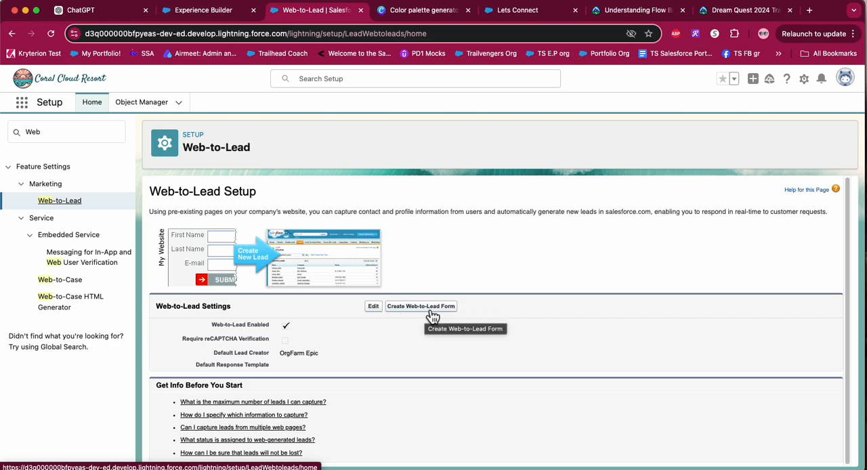
pyautogui.click(431, 310)
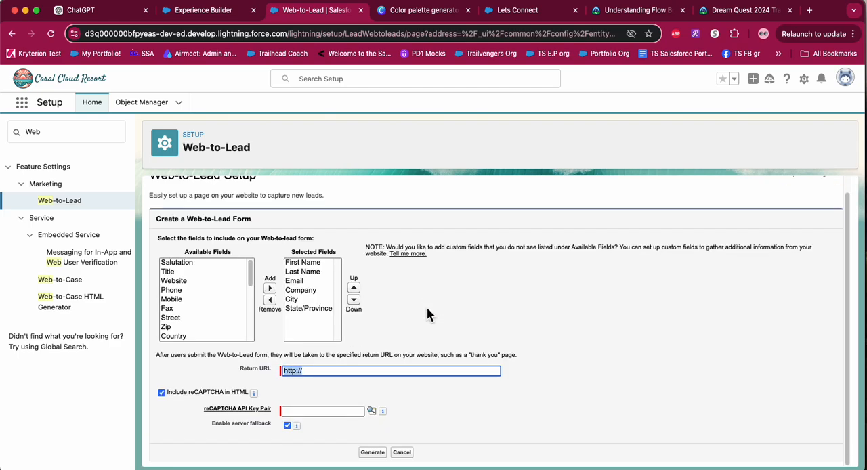
# Remove State/Province and City from the form's selected fields.
pyautogui.click(293, 300)
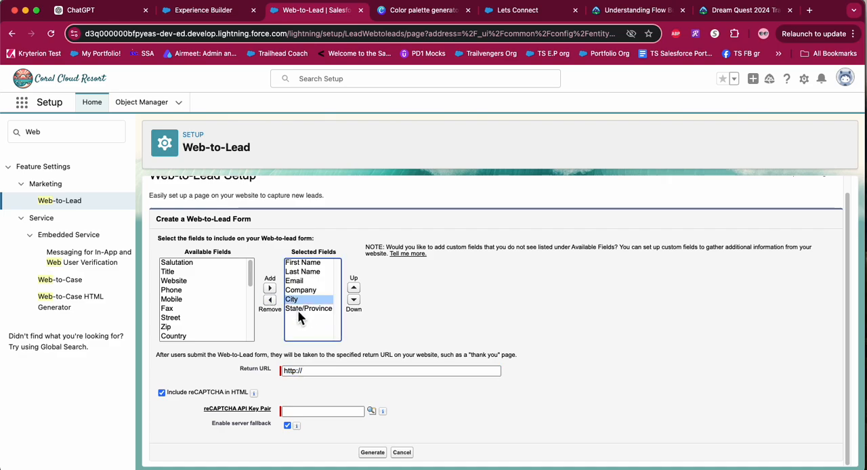
pyautogui.click(299, 309)
pyautogui.click(271, 302)
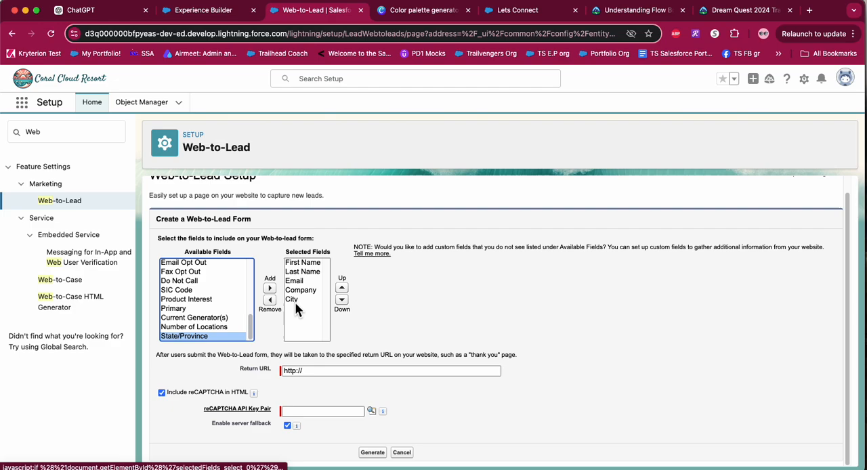
pyautogui.click(298, 299)
pyautogui.click(270, 301)
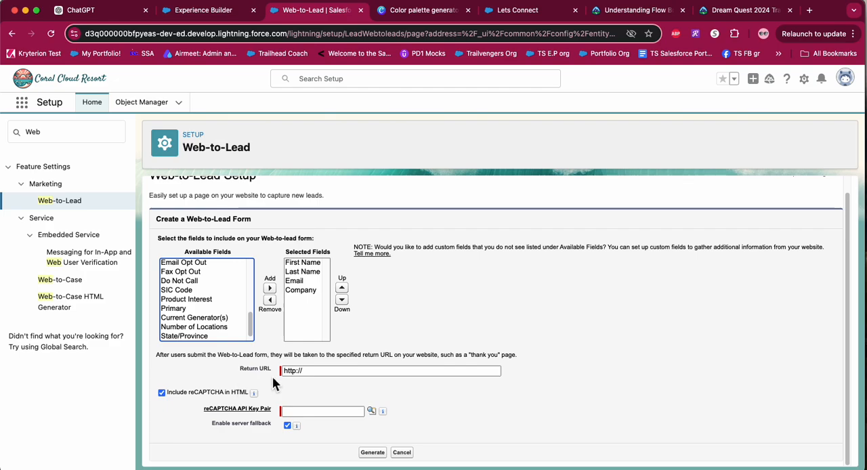
pyautogui.click(310, 372)
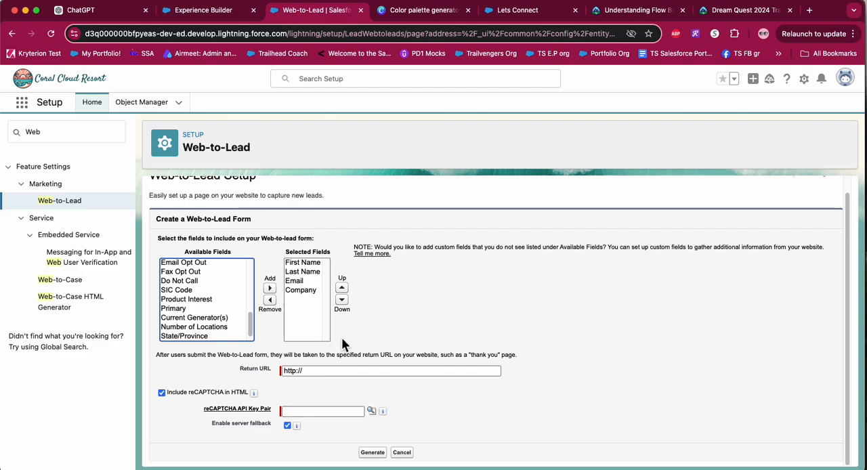
pyautogui.click(318, 377)
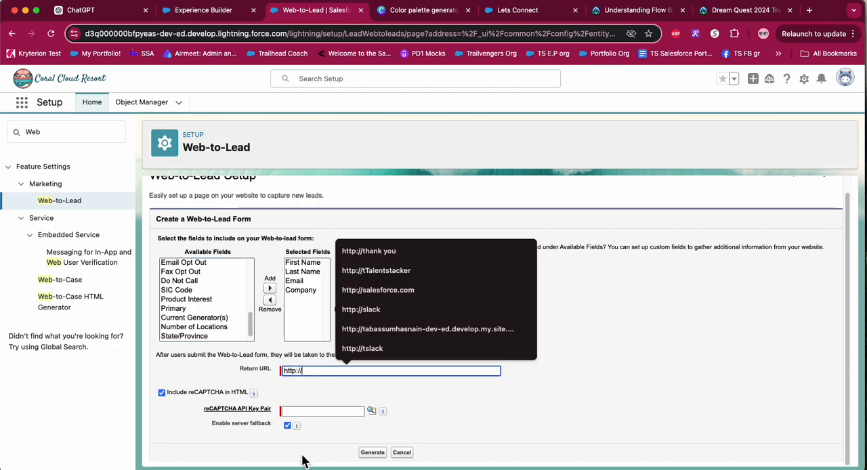
pyautogui.press('super+Tab')
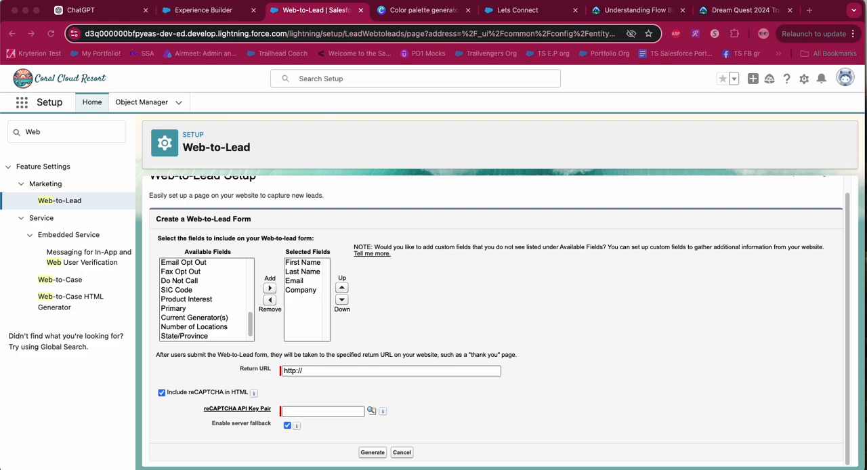
pyautogui.click(336, 367)
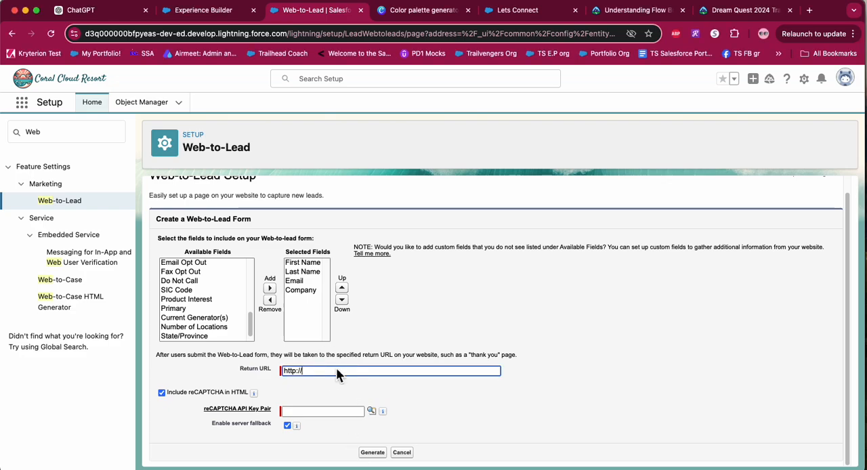
pyautogui.write('thank-you')
pyautogui.click(162, 394)
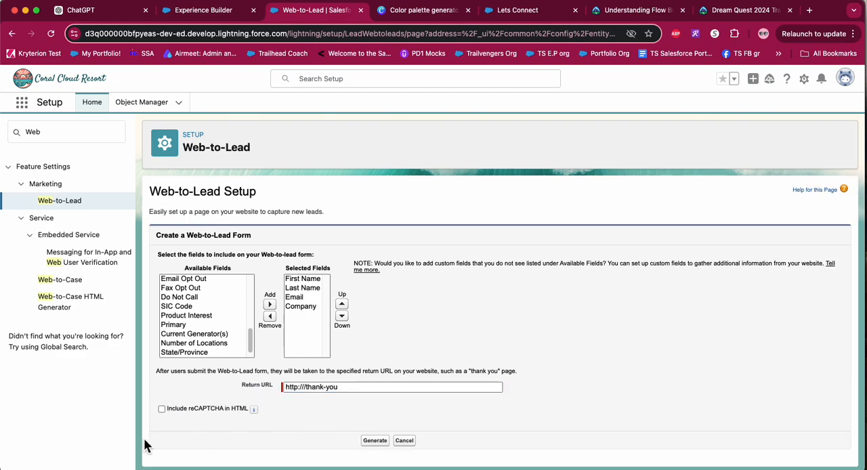
pyautogui.click(381, 444)
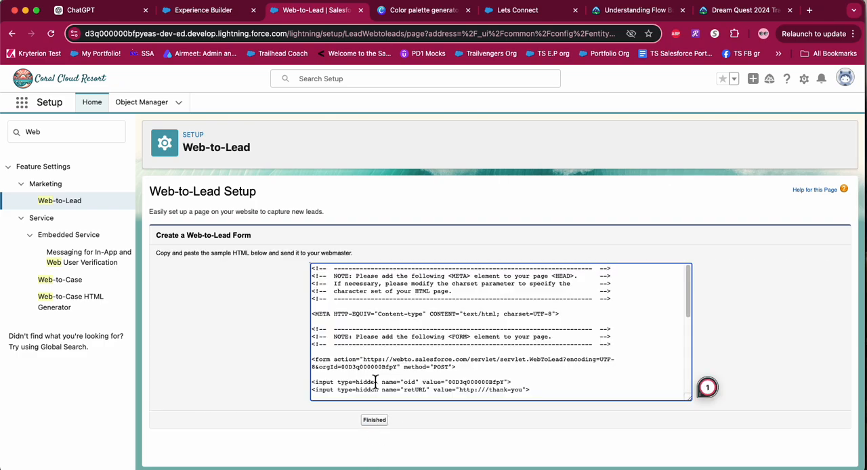
# Copy the entire generated form HTML and return the Home page in Experience Builder from preview to editing.
pyautogui.scroll(-10, 468, 346)
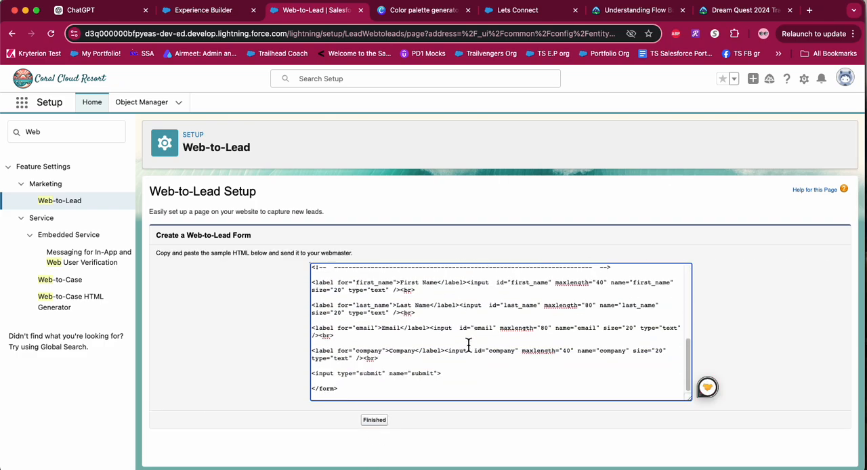
pyautogui.moveTo(338, 391); pyautogui.dragTo(331, 239)
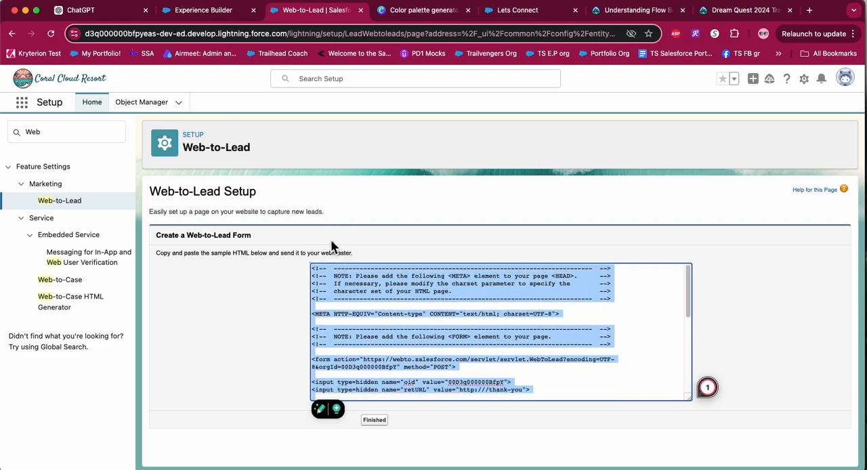
pyautogui.click(202, 11)
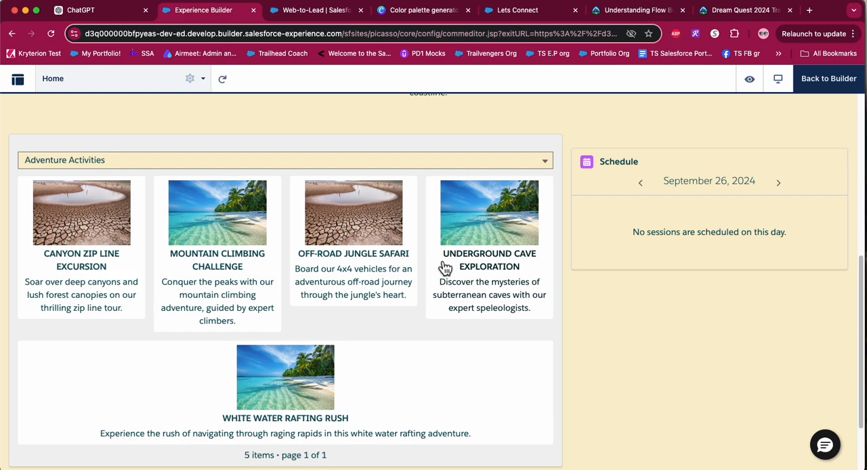
pyautogui.scroll(1, 445, 268)
pyautogui.scroll(-3, 741, 299)
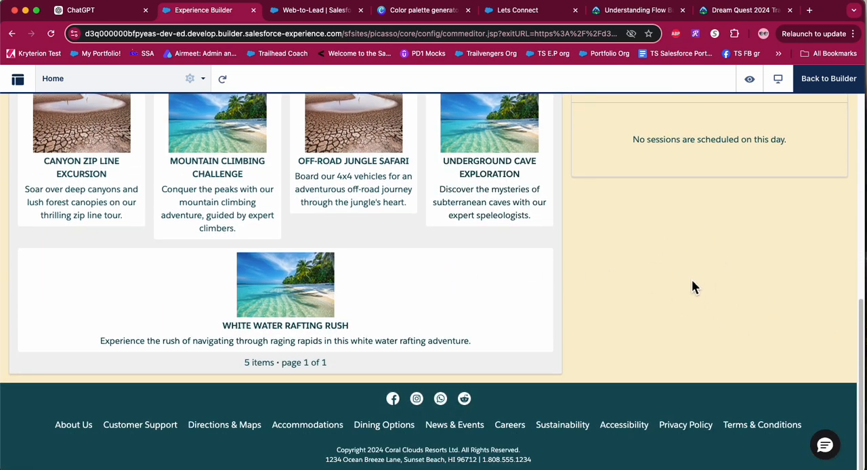
pyautogui.scroll(15, 691, 279)
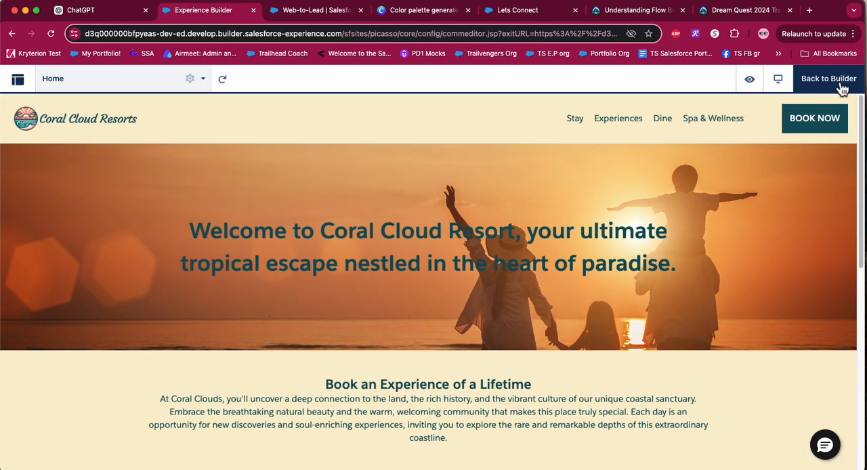
pyautogui.click(842, 88)
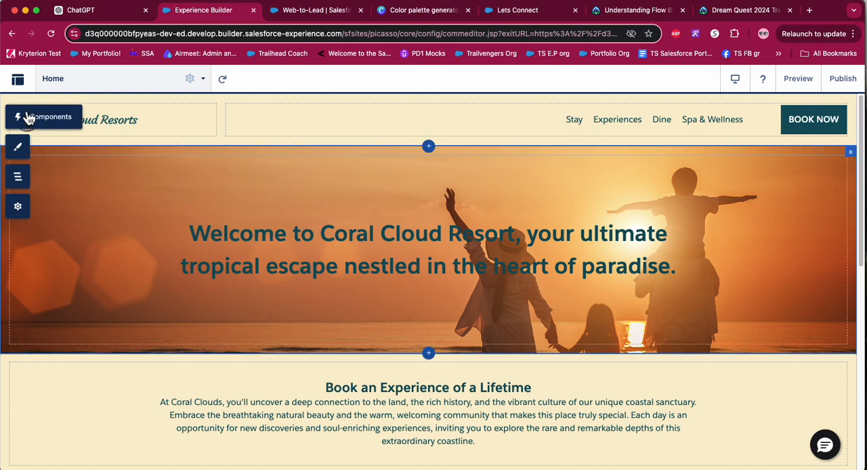
# Add an HTML Editor component below the Schedule component in the Home page's narrow column.
pyautogui.click(56, 120)
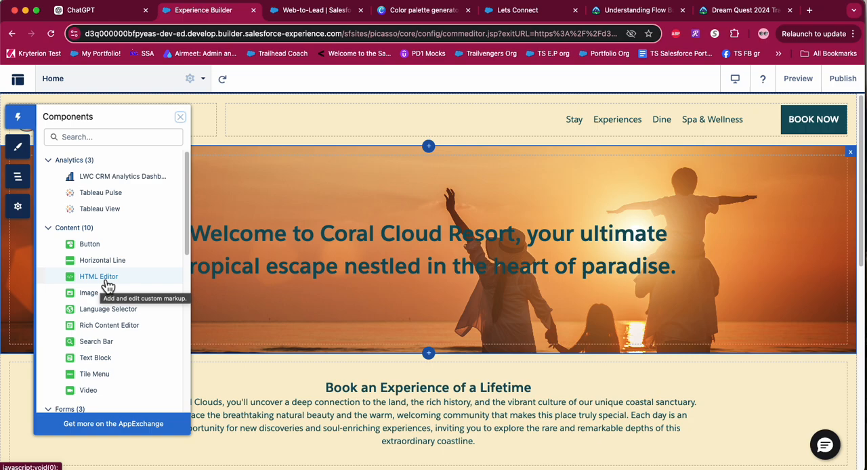
pyautogui.moveTo(107, 286); pyautogui.dragTo(660, 314)
pyautogui.scroll(-5, 687, 373)
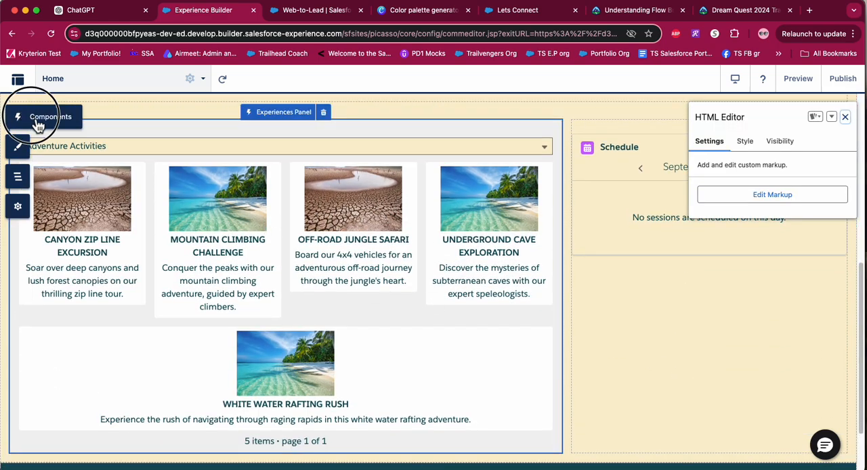
pyautogui.click(18, 117)
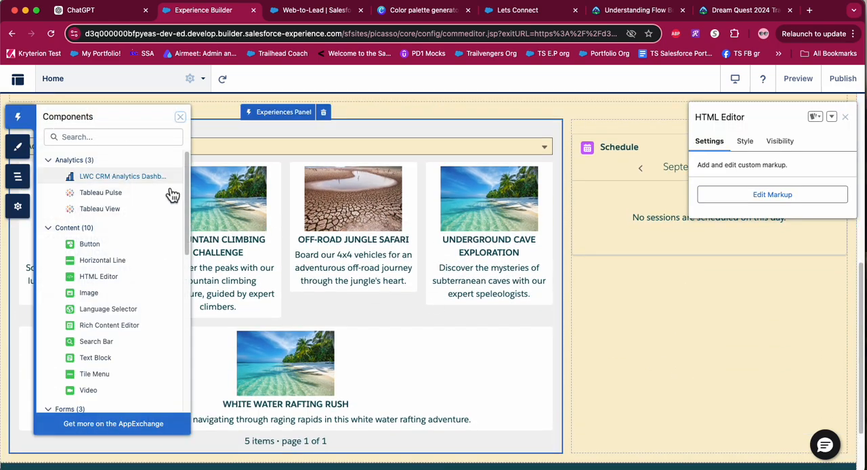
pyautogui.moveTo(101, 277); pyautogui.dragTo(665, 321)
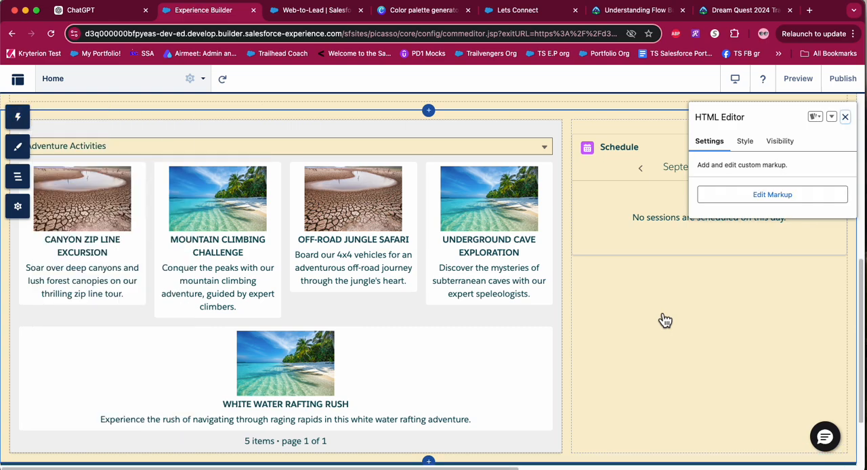
# Replace the HTML Editor component's placeholder markup with the copied Web-to-Lead form HTML.
pyautogui.click(775, 198)
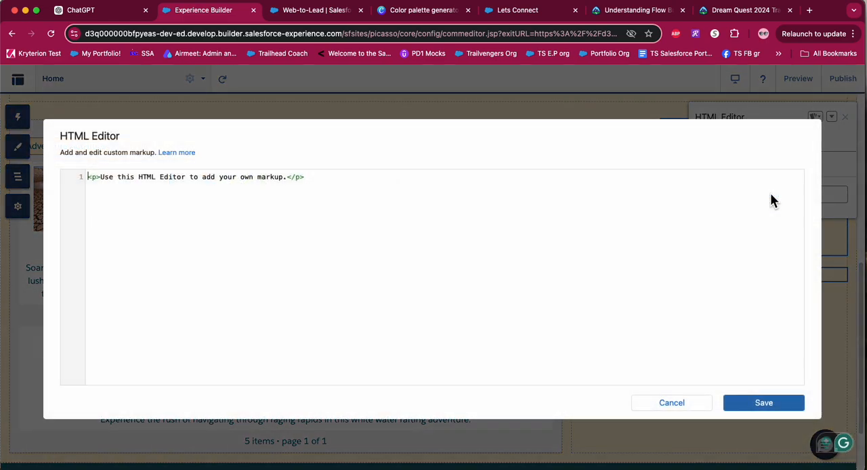
pyautogui.moveTo(313, 180); pyautogui.dragTo(85, 188)
pyautogui.click(85, 188)
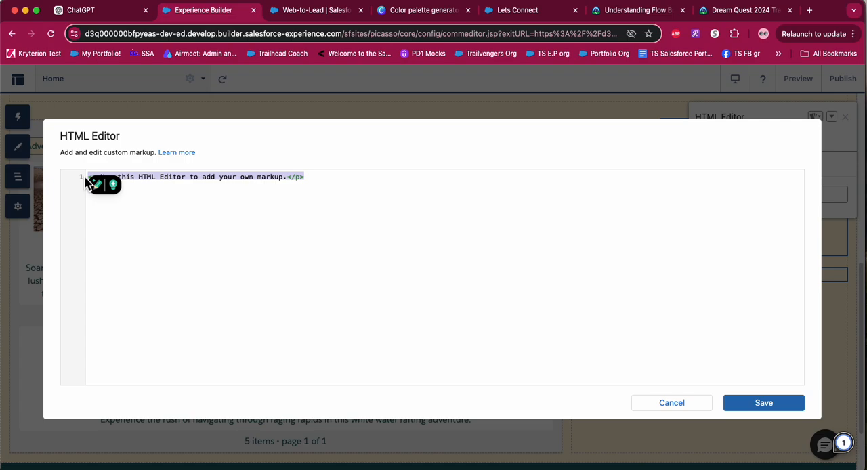
pyautogui.press('super+v')
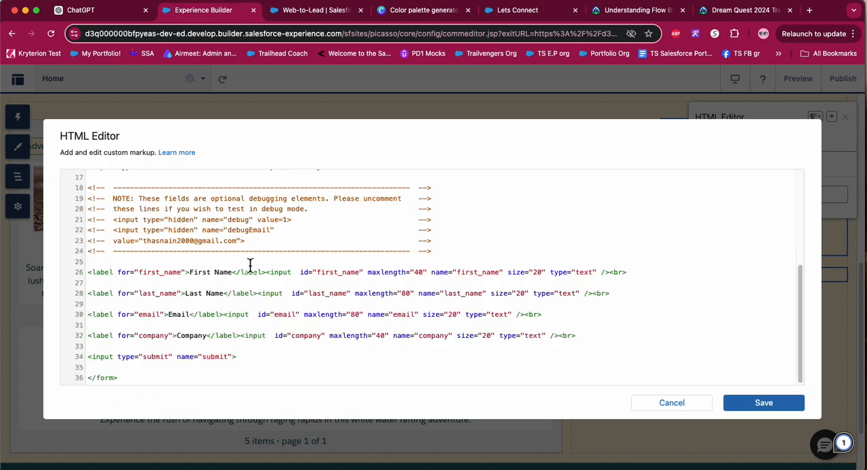
pyautogui.scroll(3, 248, 265)
pyautogui.scroll(3, 249, 265)
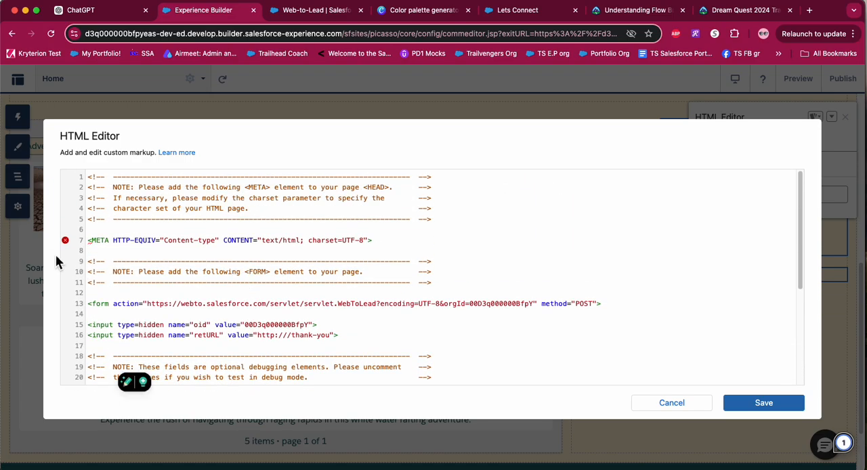
# Delete the META HTTP-EQUIV element on line 7 of the markup and save the HTML.
pyautogui.moveTo(72, 251)
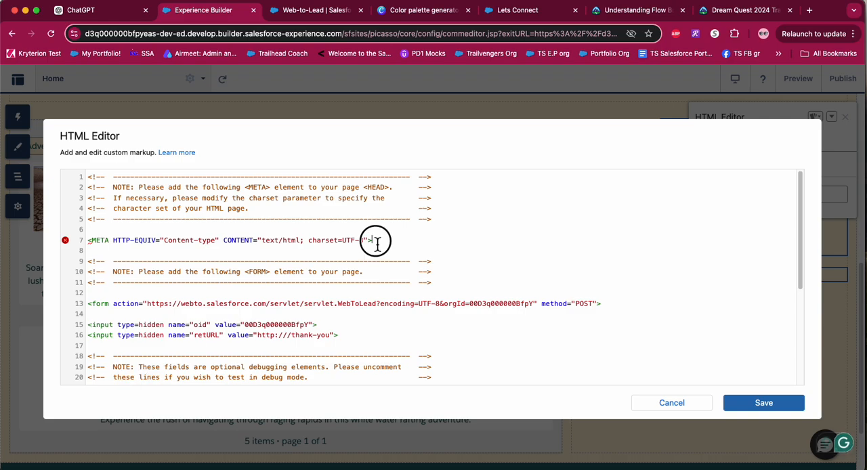
pyautogui.moveTo(378, 245); pyautogui.dragTo(88, 242)
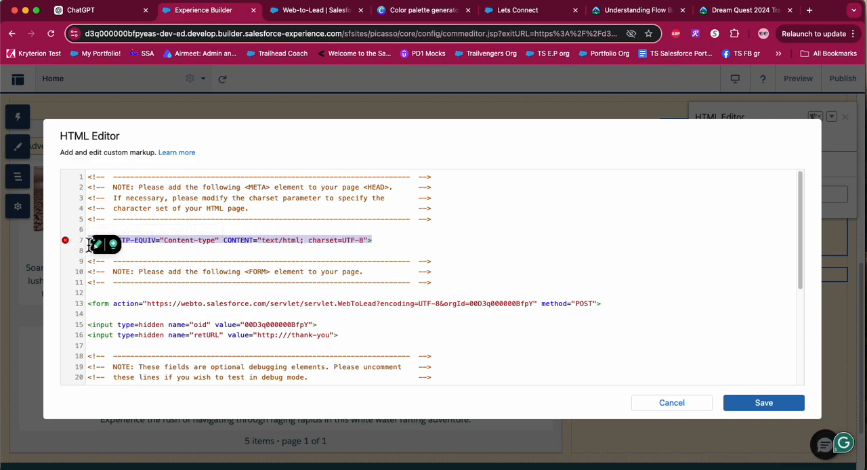
pyautogui.press('BackSpace')
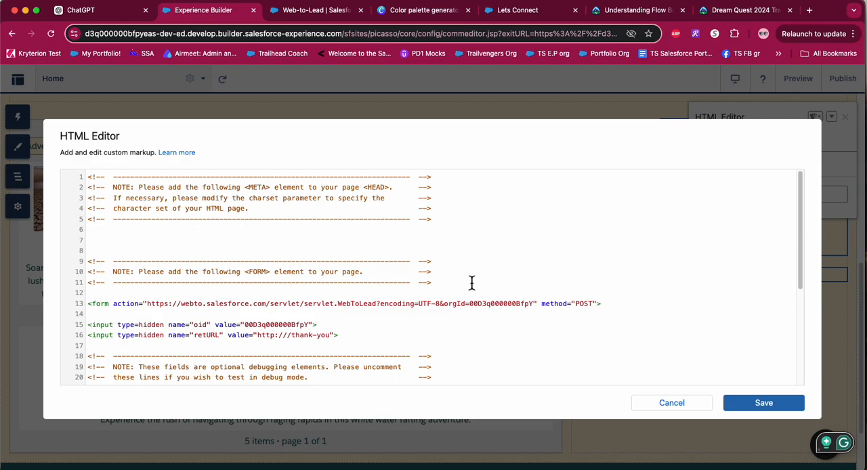
pyautogui.scroll(-5, 472, 282)
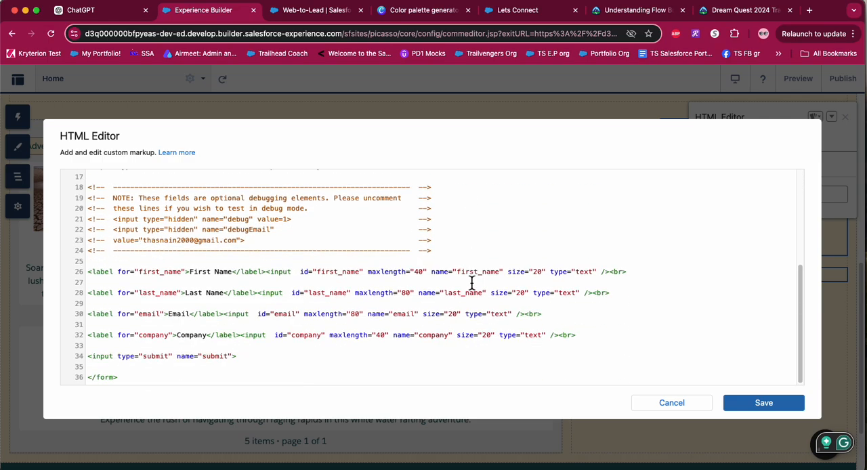
pyautogui.click(777, 414)
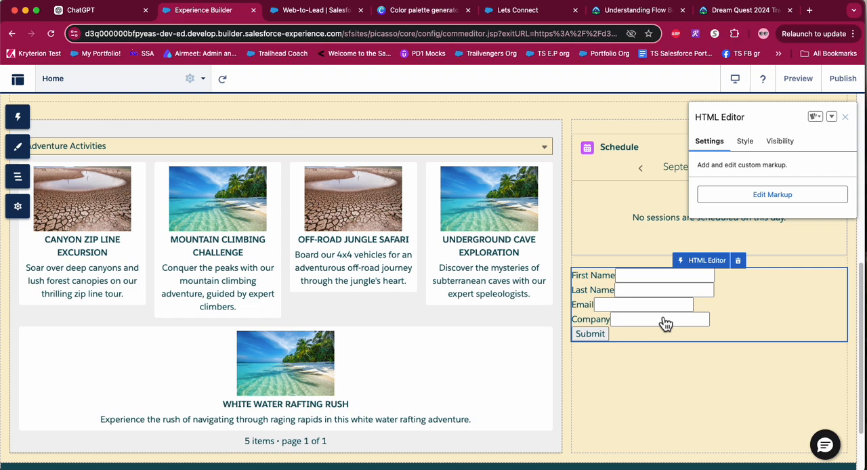
# Switch to ChatGPT and enter a prompt asking to style the Web-to-lead form HTML with padding, alignment and bold labels for input fields.
pyautogui.click(95, 11)
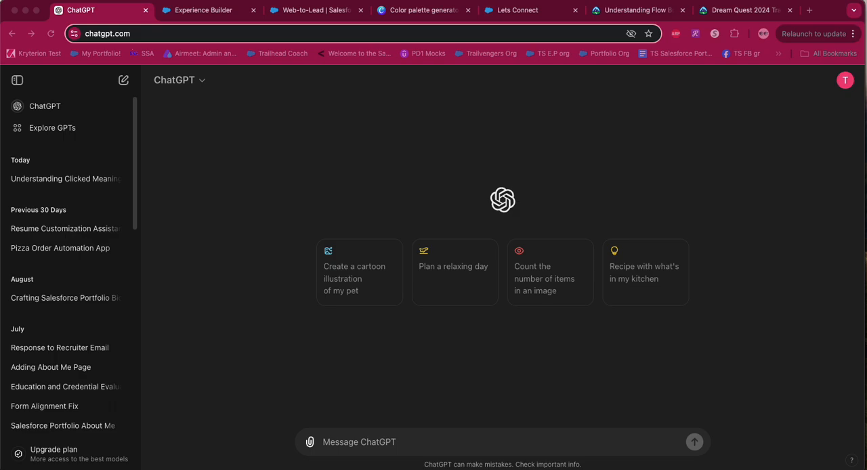
pyautogui.click(401, 442)
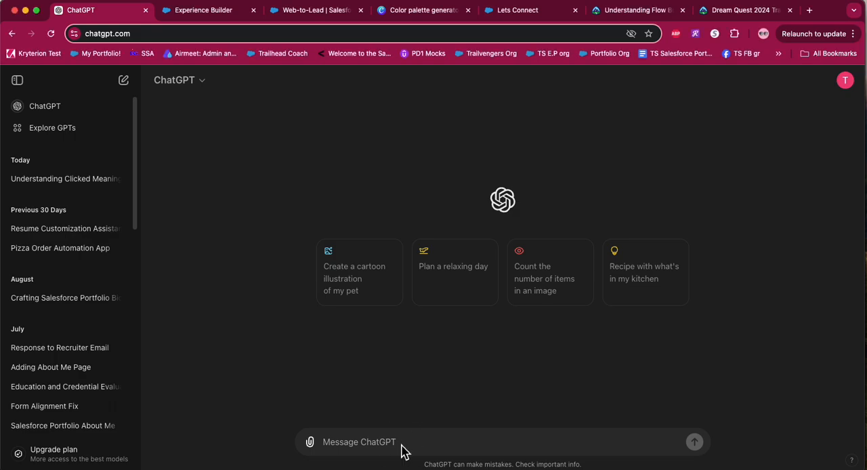
pyautogui.write('I will give you an HTML code to make a Web-to-lead form in Salesforce. Make it look good. Add Padding and Alignment. Bold labels for input fields.')
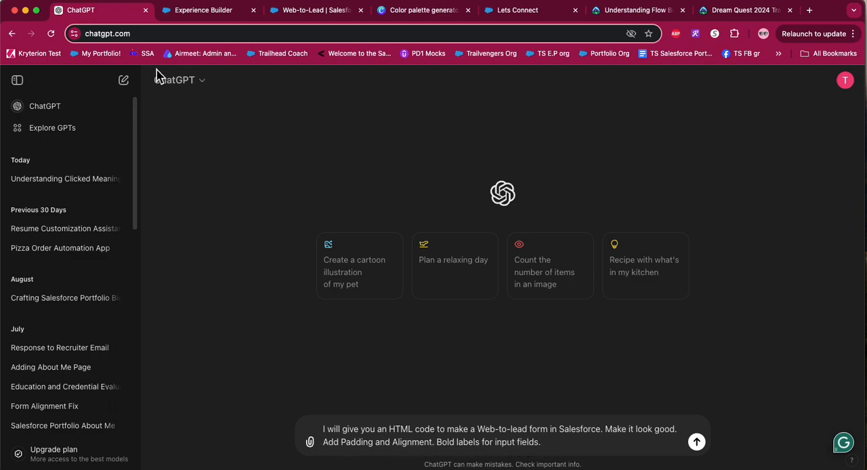
# Switch to Experience Builder, open the HTML Editor component's markup and copy the entire form code.
pyautogui.click(207, 11)
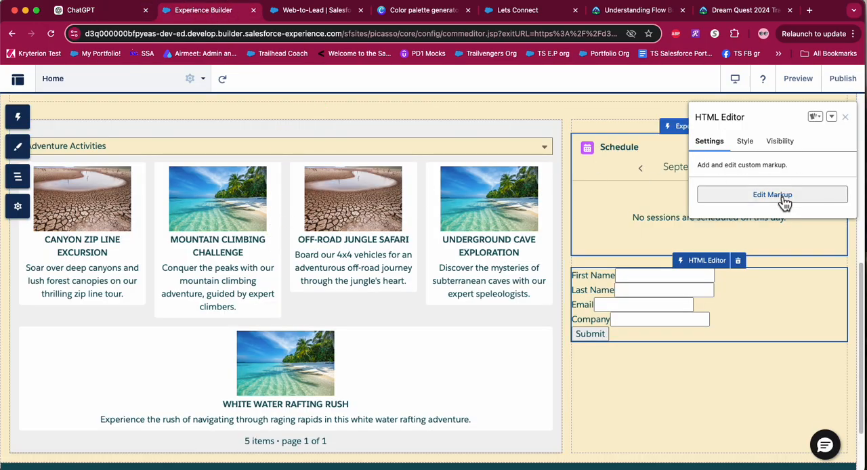
pyautogui.click(732, 197)
pyautogui.scroll(-5, 321, 273)
pyautogui.scroll(-1, 321, 273)
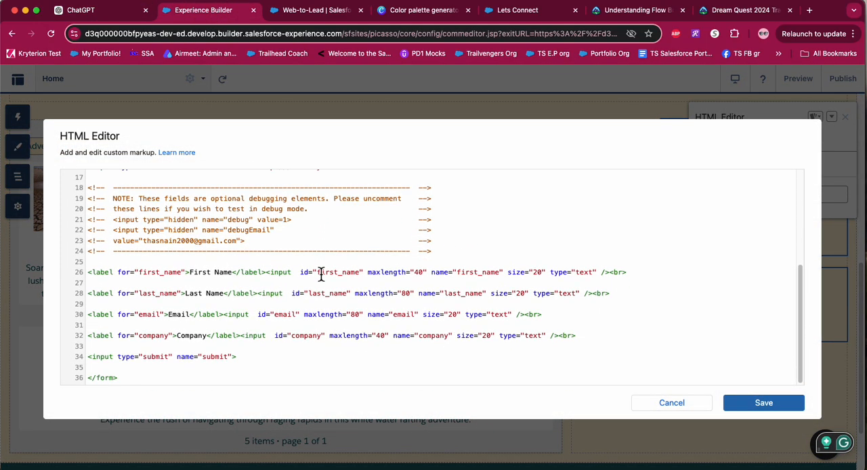
pyautogui.moveTo(124, 381); pyautogui.dragTo(105, 143)
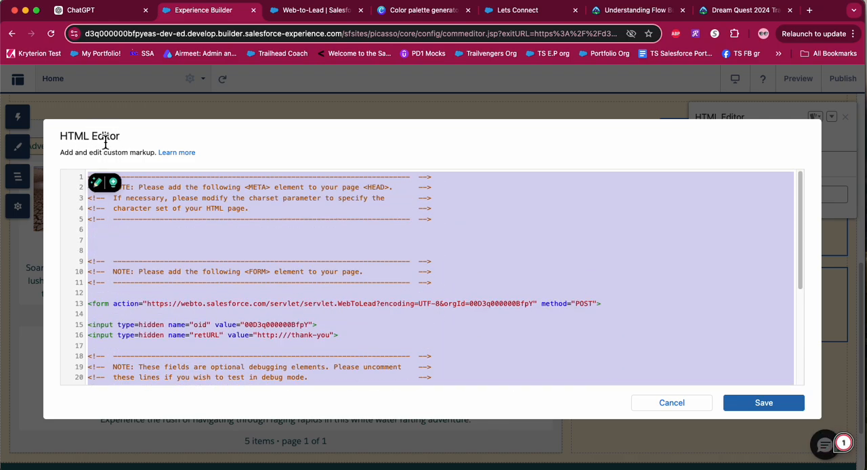
# Return to ChatGPT, append the copied form HTML to the styling prompt and send the message.
pyautogui.click(88, 12)
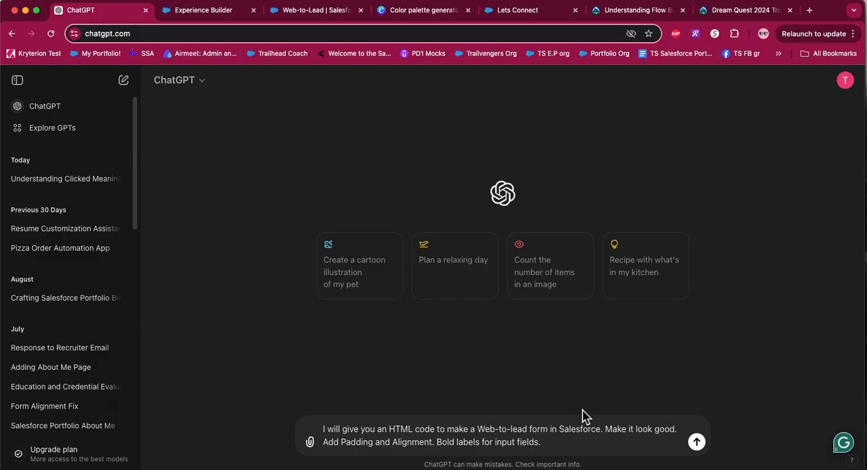
pyautogui.press('super+v')
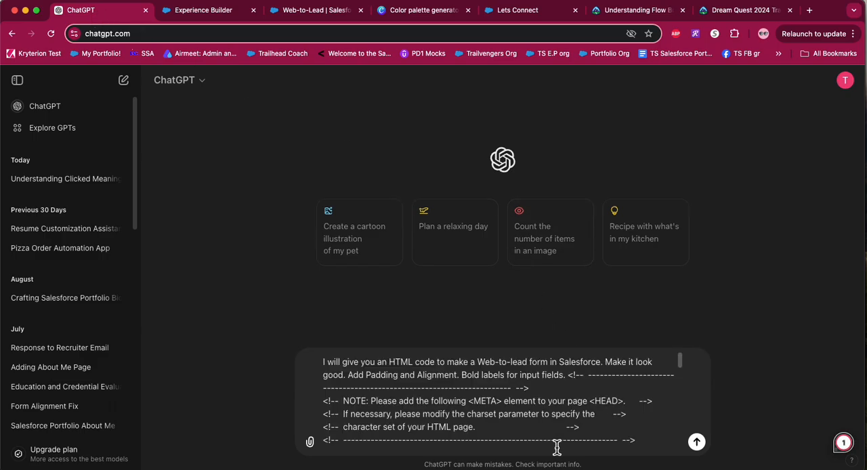
pyautogui.press('Return')
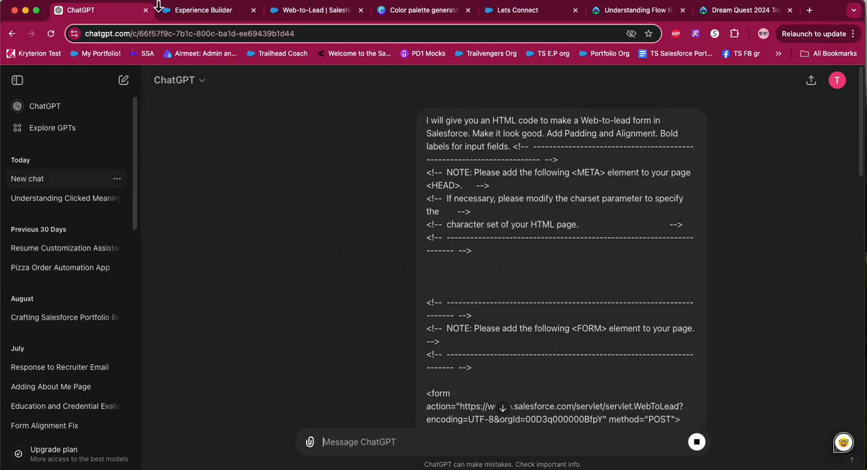
pyautogui.scroll(-10, 440, 241)
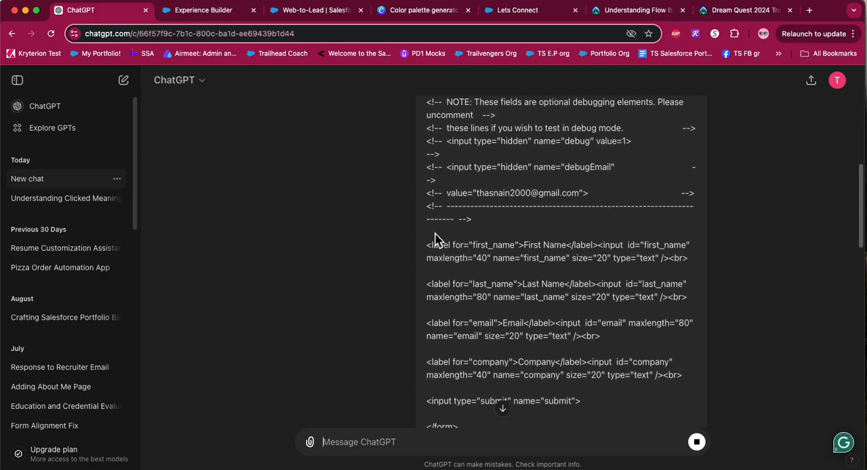
pyautogui.scroll(-5, 436, 237)
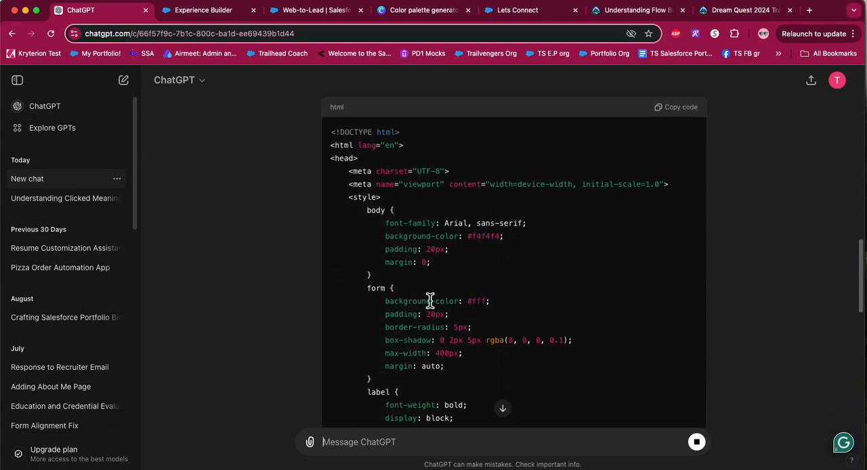
# Look through the original form markup in Experience Builder and close the HTML Editor without saving.
pyautogui.click(210, 15)
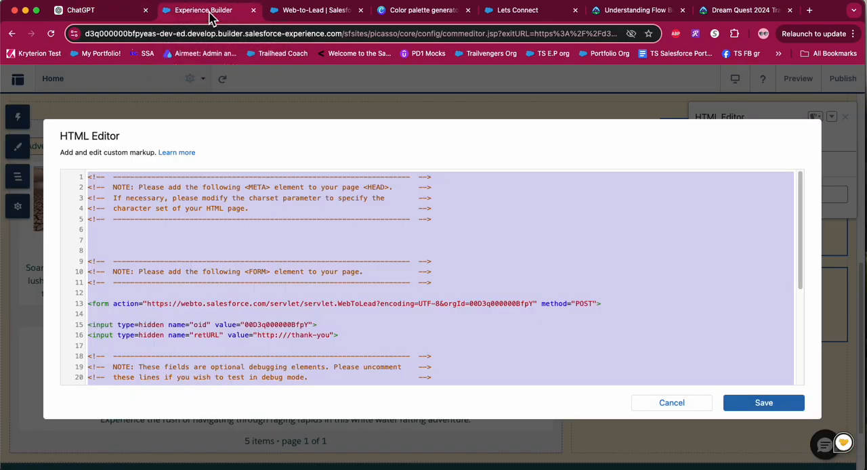
pyautogui.click(254, 269)
pyautogui.scroll(-5, 393, 343)
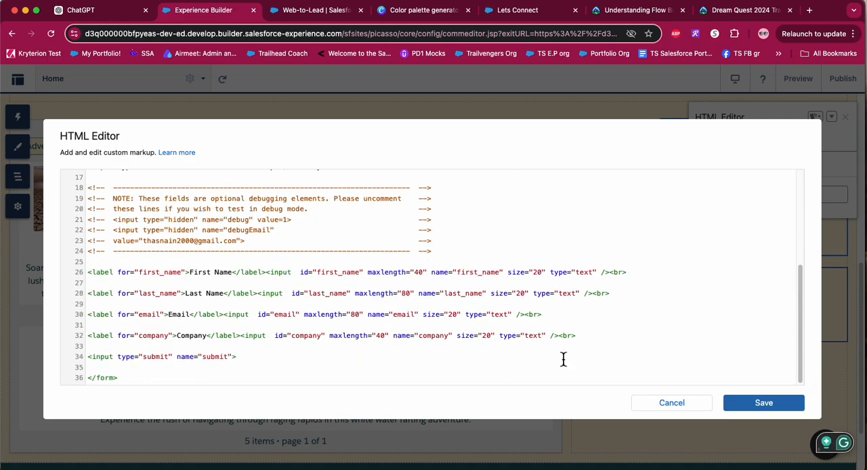
pyautogui.click(685, 410)
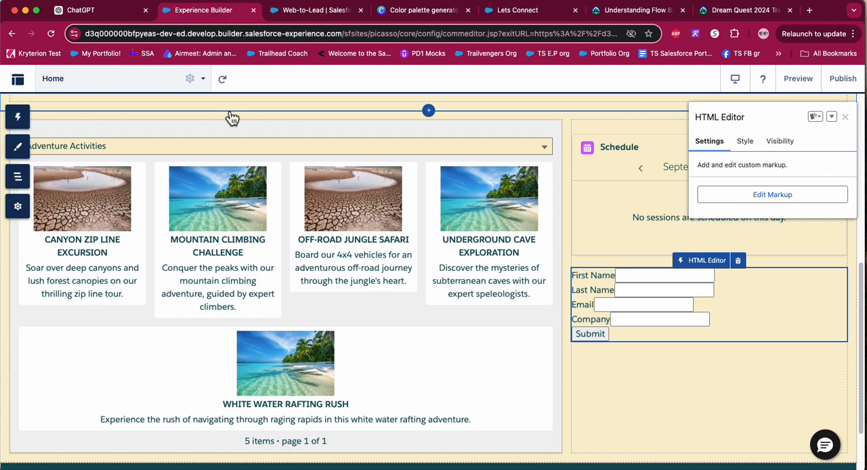
# Return to ChatGPT, review the styled Web-to-Lead form reply and copy its full HTML code.
pyautogui.click(95, 13)
pyautogui.scroll(-5, 410, 322)
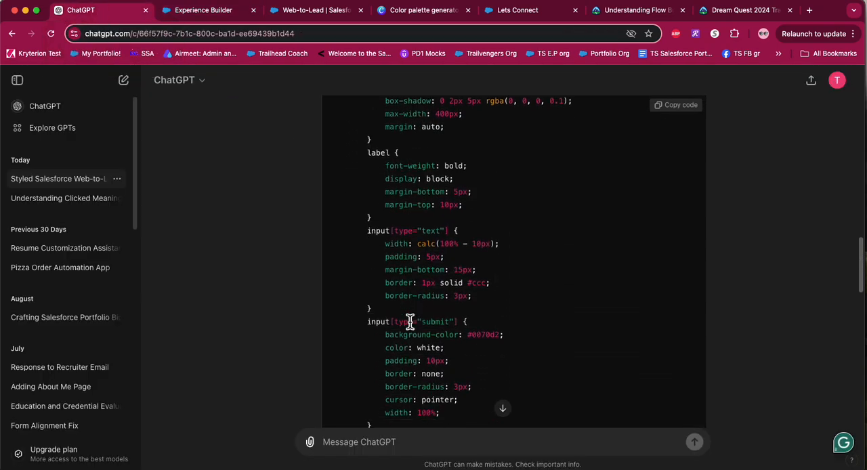
pyautogui.scroll(-10, 410, 322)
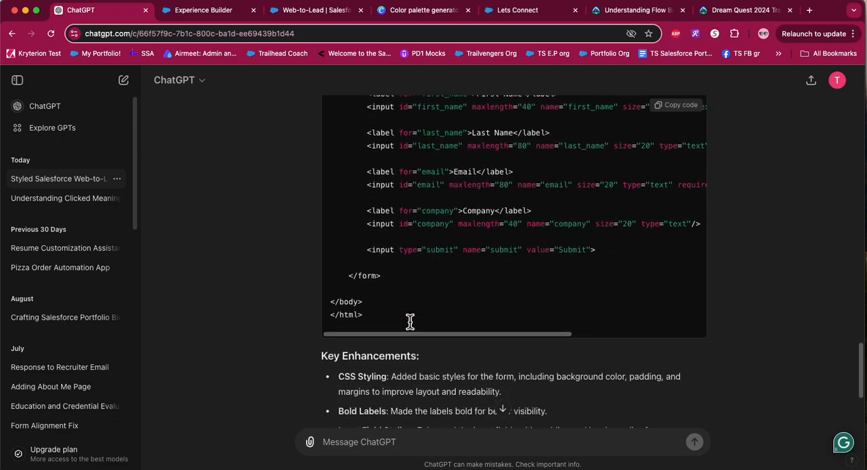
pyautogui.scroll(-2, 410, 321)
pyautogui.scroll(10, 410, 322)
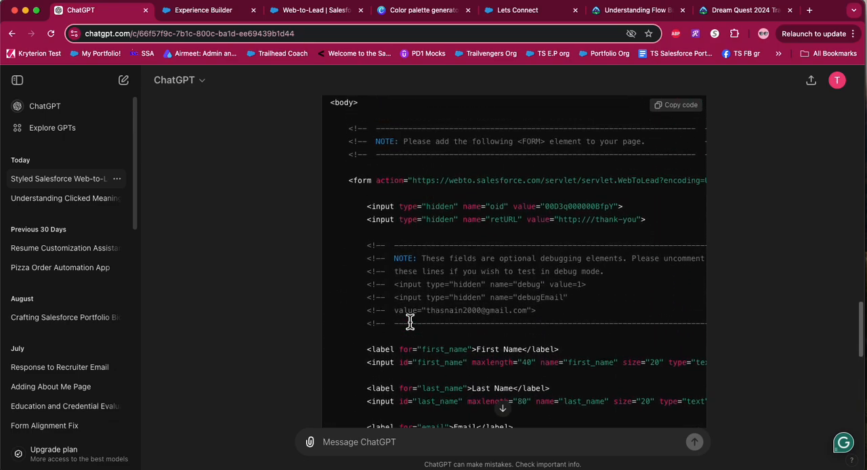
pyautogui.scroll(10, 410, 321)
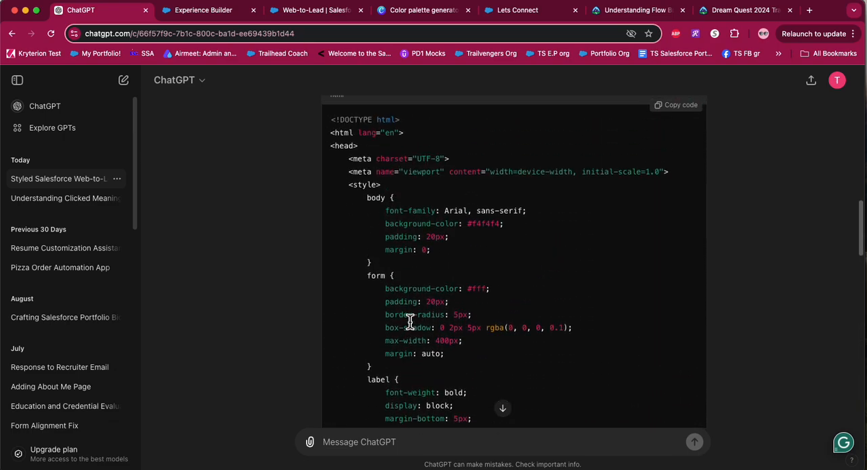
pyautogui.scroll(3, 410, 321)
pyautogui.click(691, 179)
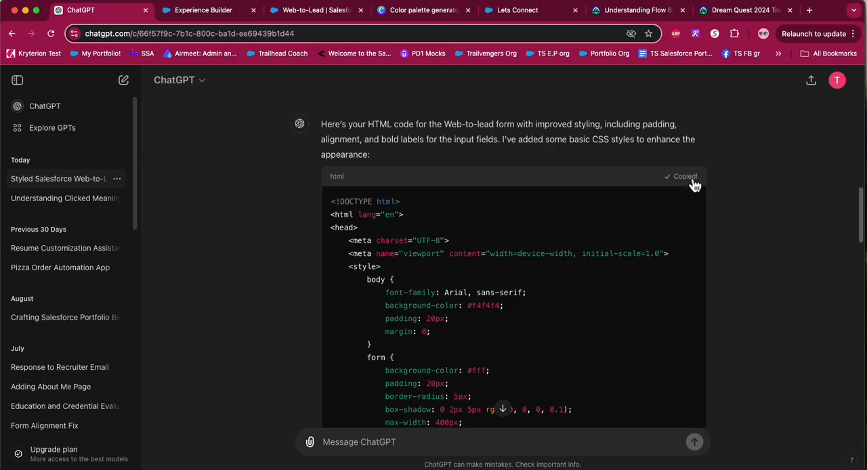
# Replace all markup of the HTML Editor component in Experience Builder with the copied ChatGPT code and check its flagged lines.
pyautogui.click(223, 13)
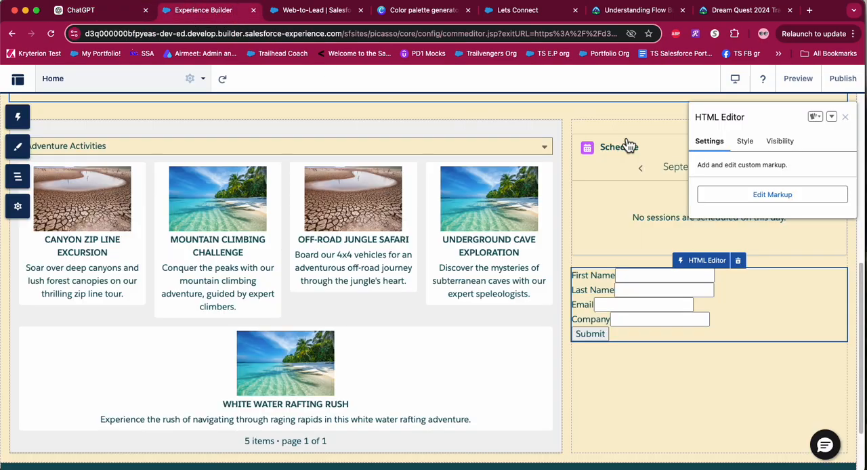
pyautogui.click(743, 193)
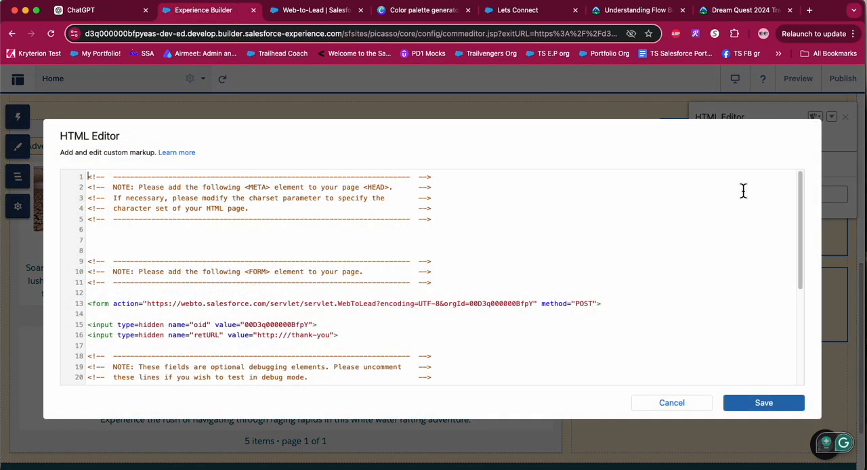
pyautogui.scroll(-5, 329, 342)
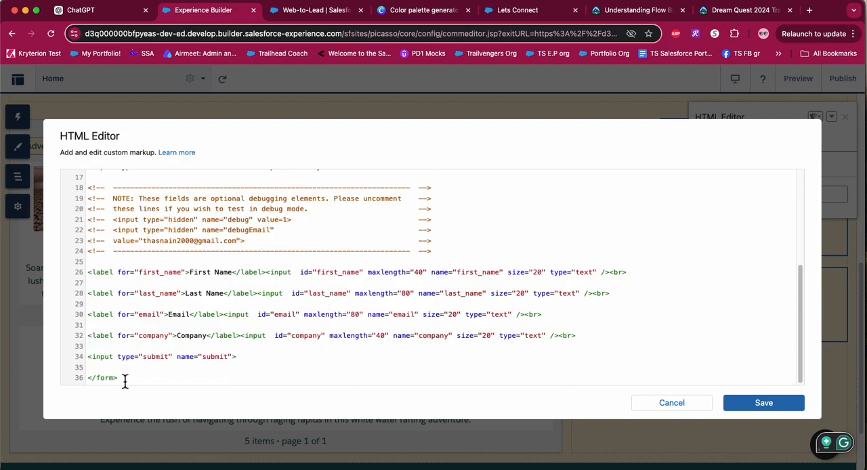
pyautogui.moveTo(122, 378); pyautogui.dragTo(105, 112)
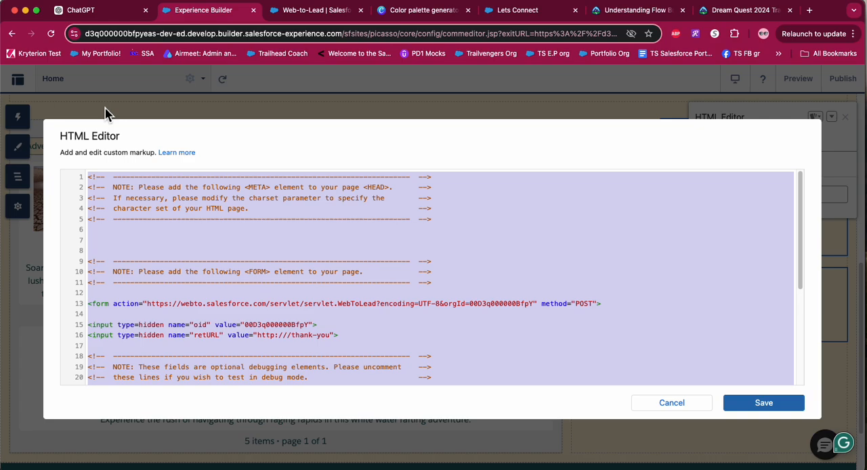
pyautogui.press('super+v')
pyautogui.scroll(4, 251, 256)
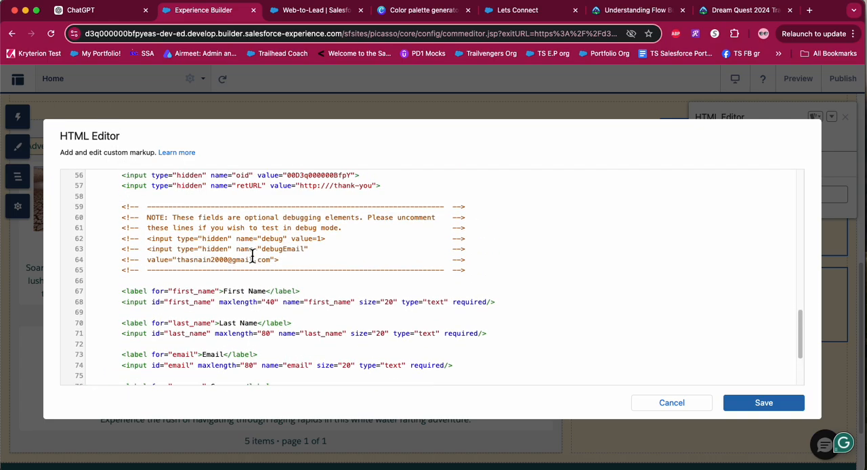
pyautogui.scroll(6, 252, 256)
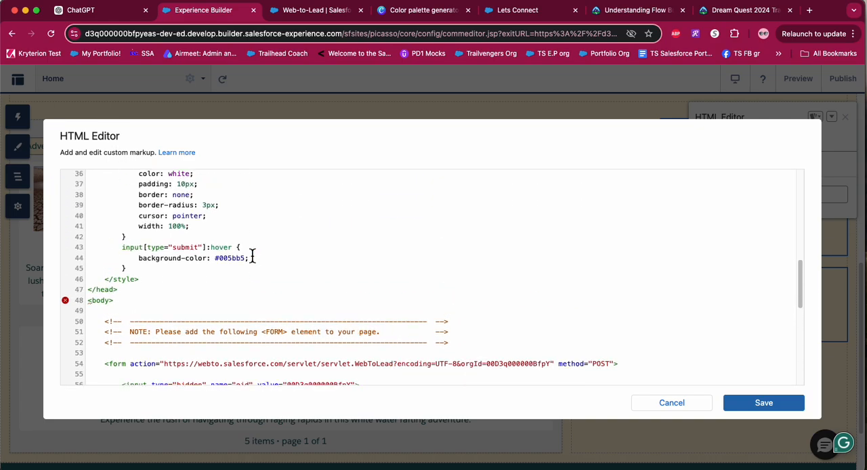
pyautogui.scroll(1, 252, 256)
pyautogui.scroll(10, 252, 256)
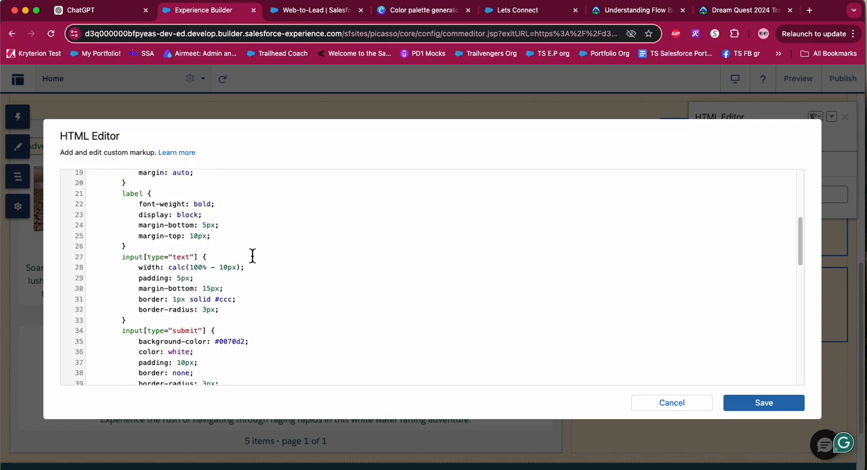
pyautogui.scroll(1, 252, 256)
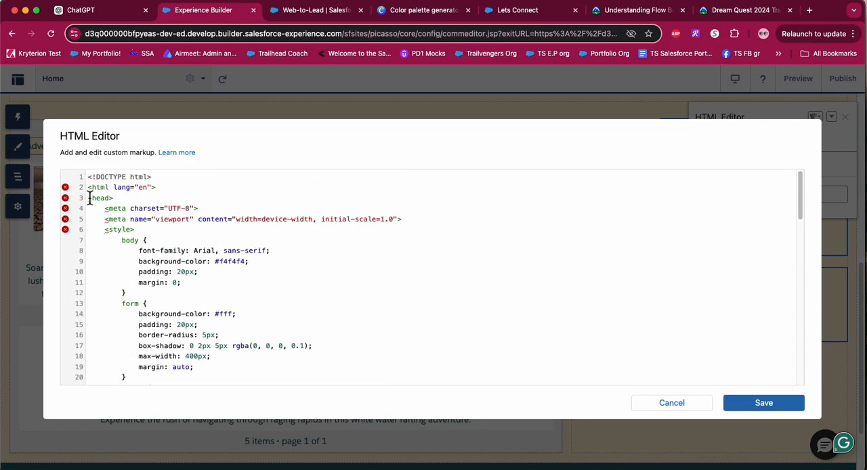
pyautogui.moveTo(70, 197)
# Tell ChatGPT that HTML, Meta, Head, and Style tags are not allowed in the experience cloud site.
pyautogui.click(92, 10)
pyautogui.scroll(-15, 449, 312)
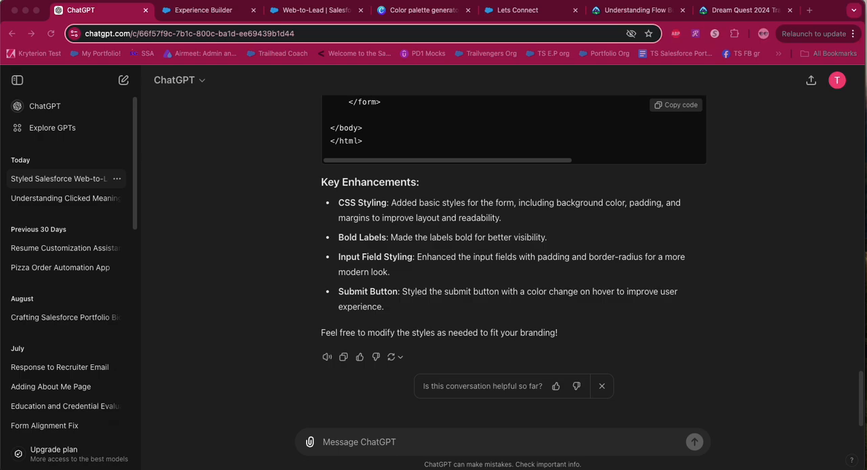
pyautogui.click(411, 447)
pyautogui.click(408, 442)
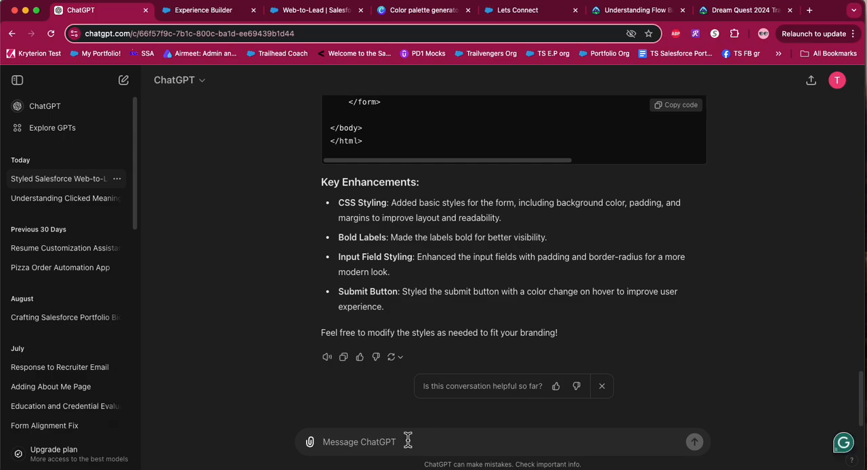
pyautogui.press('super+v')
pyautogui.press('Return')
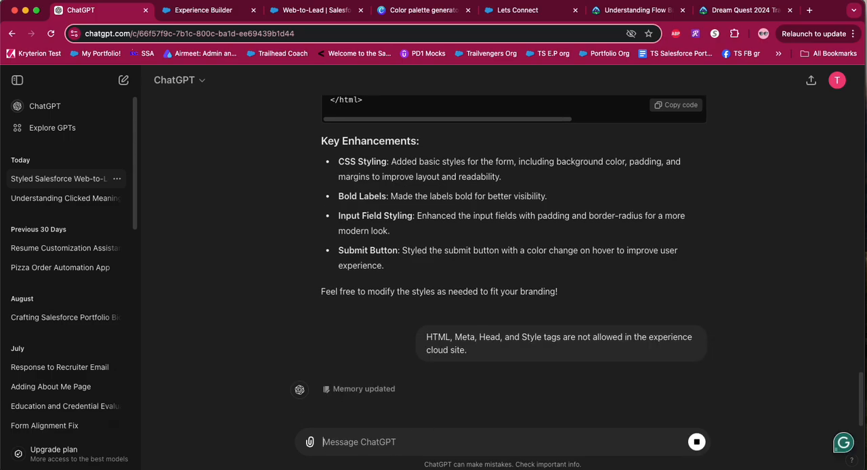
# Examine ChatGPT's revised form code with inline styles and its list of adjustments.
pyautogui.moveTo(393, 288)
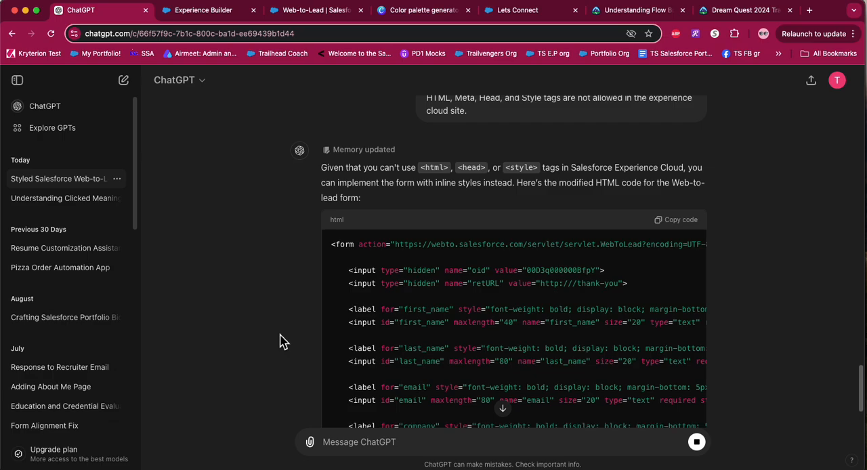
pyautogui.scroll(-5, 571, 309)
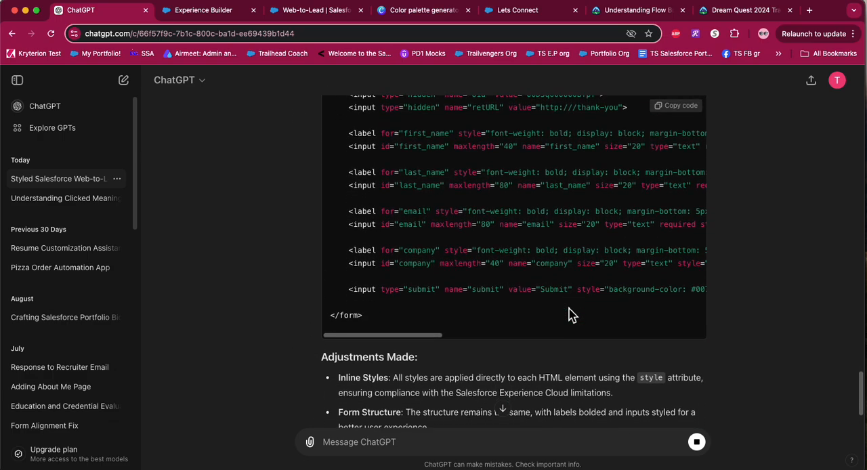
pyautogui.scroll(-3, 571, 315)
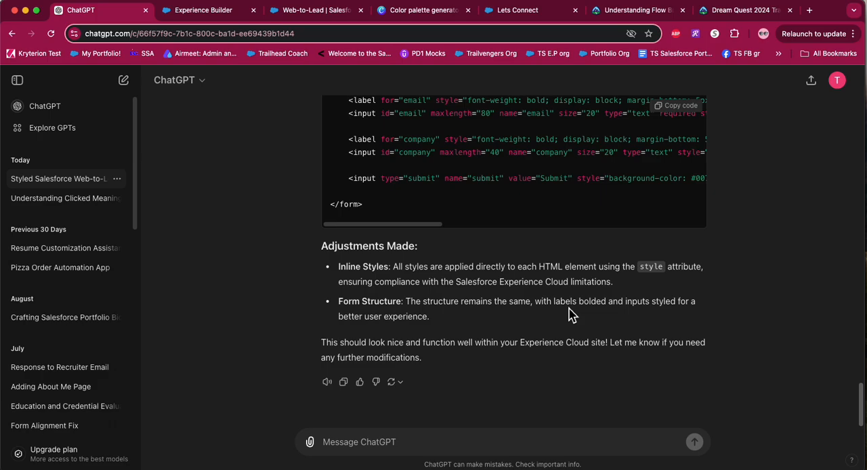
pyautogui.scroll(12, 571, 315)
pyautogui.scroll(-5, 571, 315)
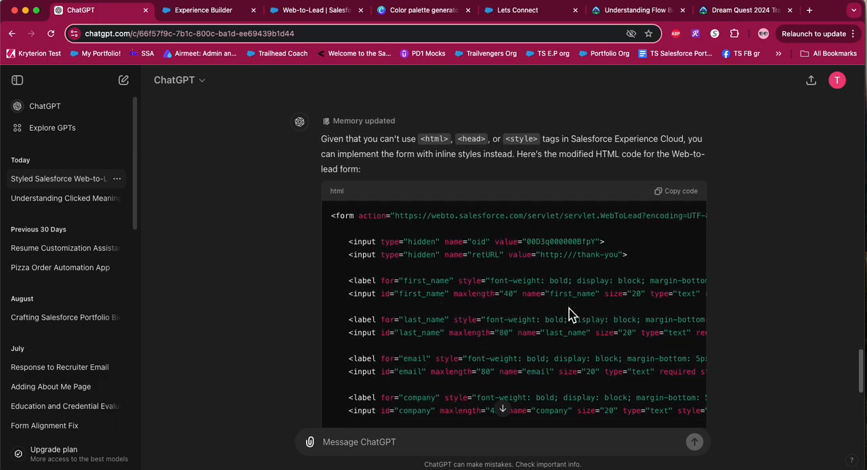
pyautogui.scroll(-1, 571, 315)
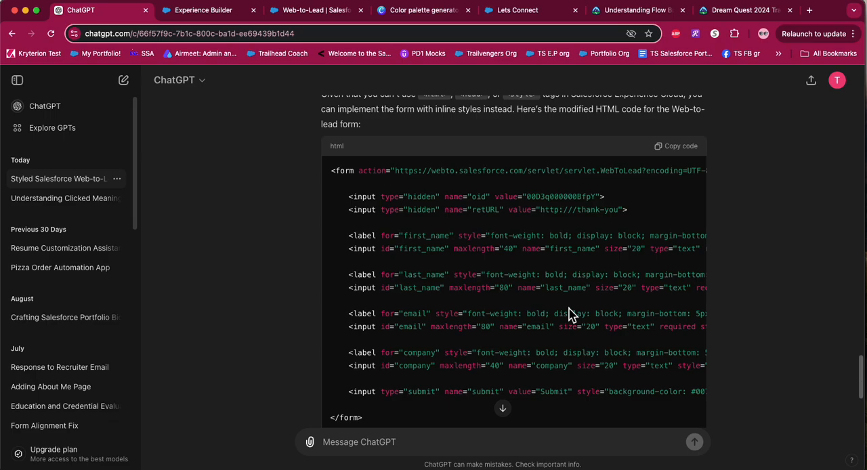
# Review ChatGPT's inline-styled form code with its list of adjustments and copy the code.
pyautogui.scroll(-5, 571, 315)
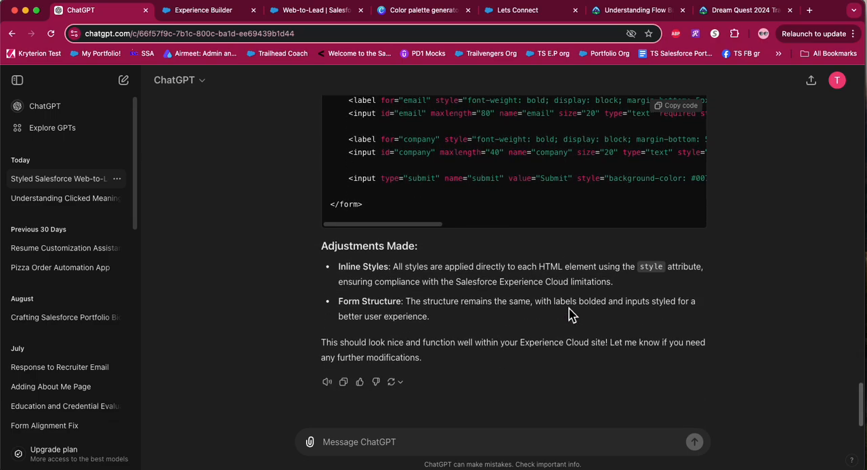
pyautogui.scroll(7, 571, 315)
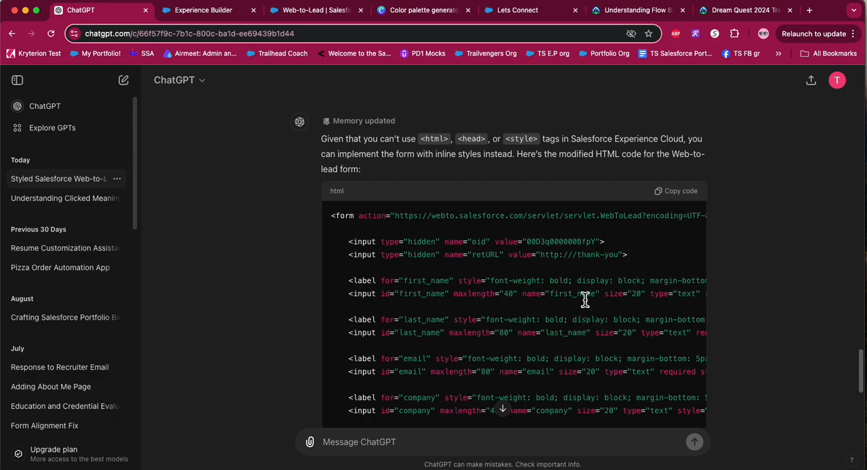
pyautogui.click(680, 192)
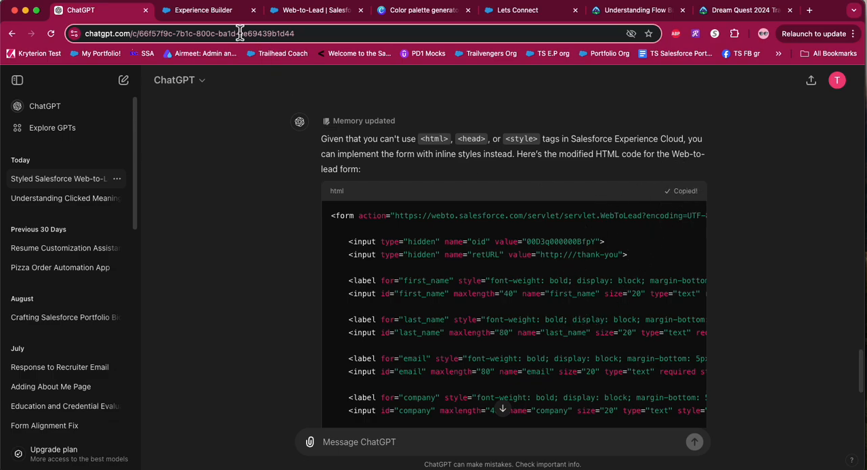
# Switch to Experience Builder and check the existing HTML Editor markup for the flagged body tag.
pyautogui.click(223, 15)
pyautogui.scroll(-20, 262, 277)
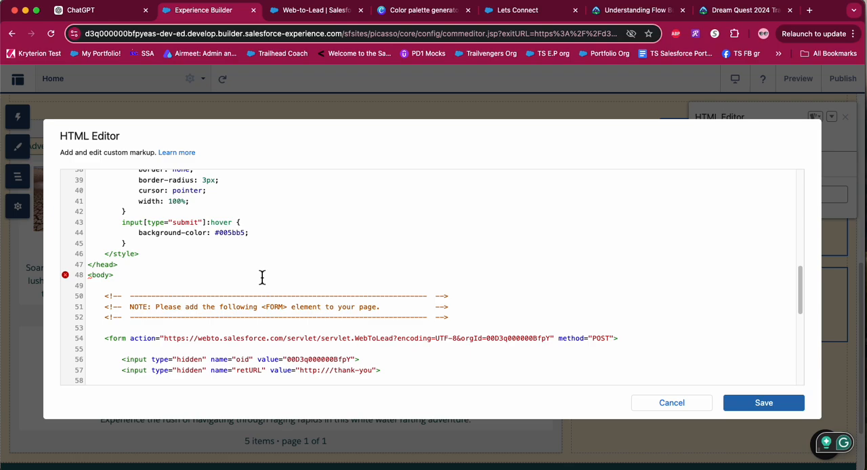
pyautogui.scroll(6, 262, 278)
pyautogui.scroll(4, 262, 278)
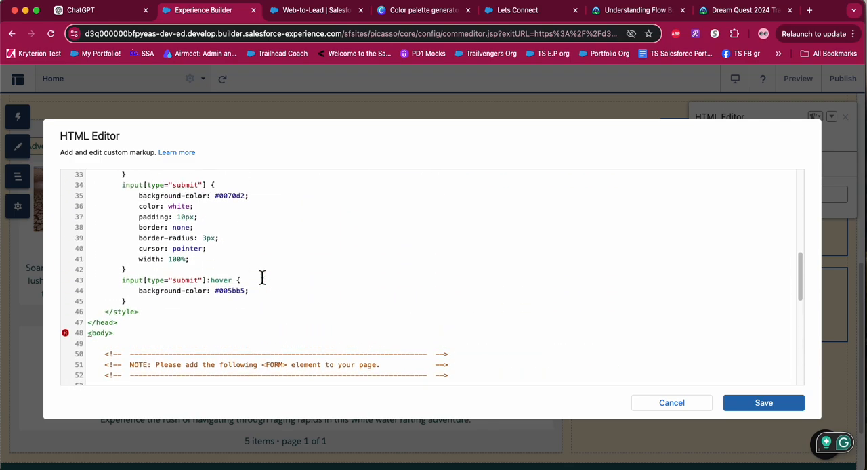
pyautogui.moveTo(73, 331)
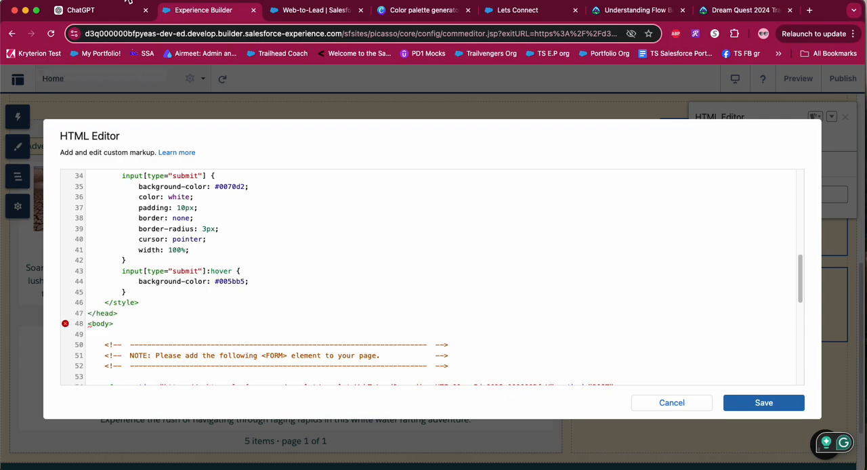
# Return to ChatGPT, edit the last message to add Body to the disallowed tags and resend it.
pyautogui.click(103, 10)
pyautogui.scroll(1, 406, 263)
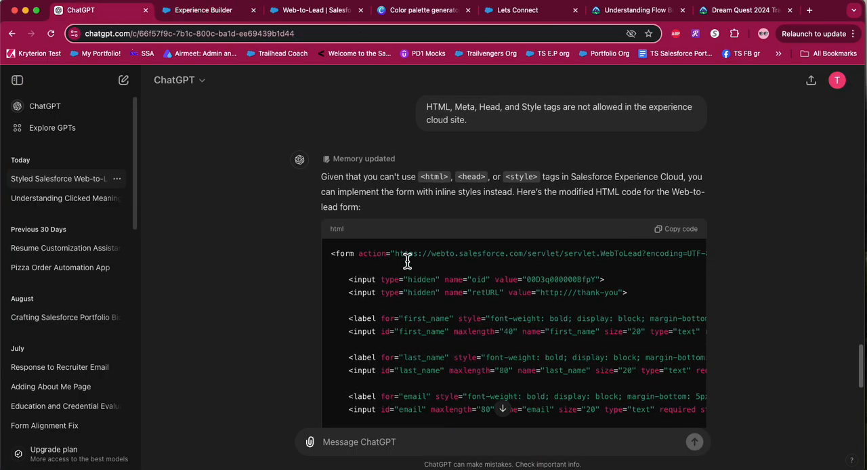
pyautogui.scroll(2, 594, 167)
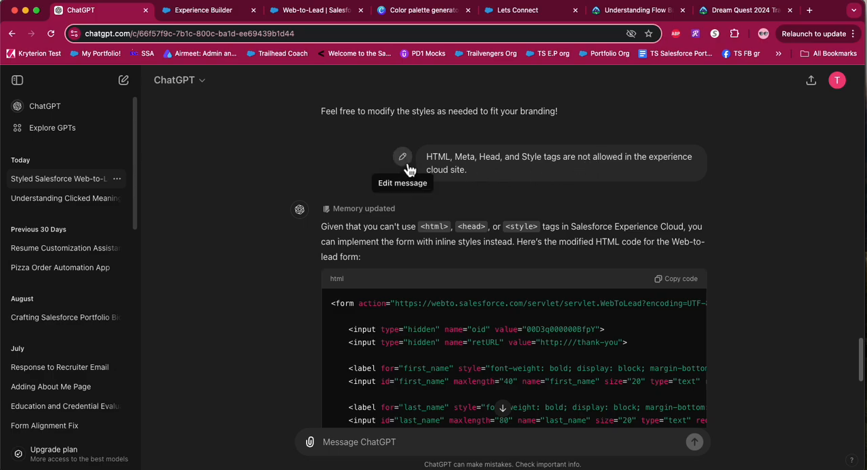
pyautogui.click(403, 157)
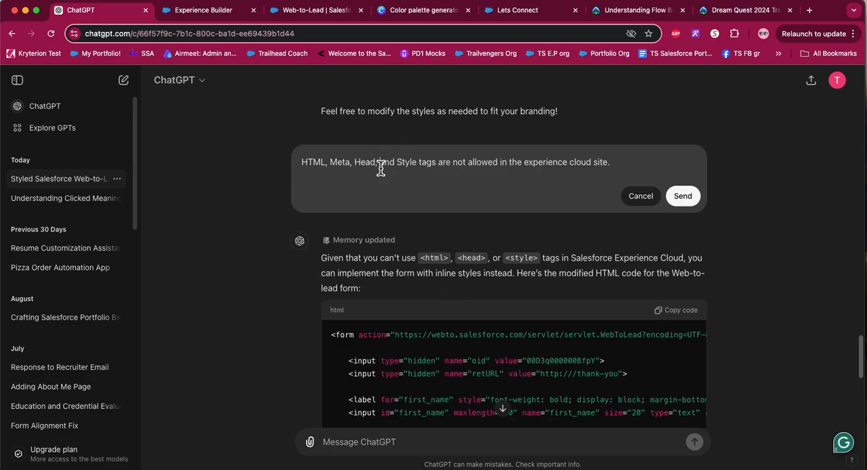
pyautogui.click(381, 169)
pyautogui.write(',  Body')
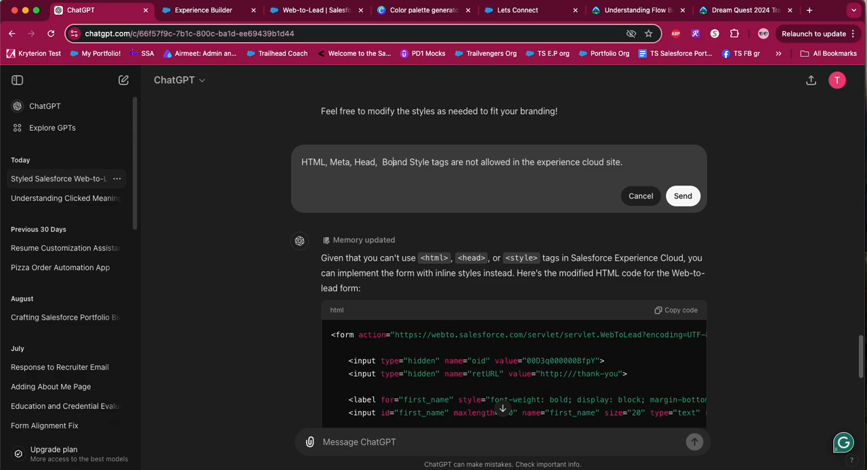
pyautogui.click(696, 198)
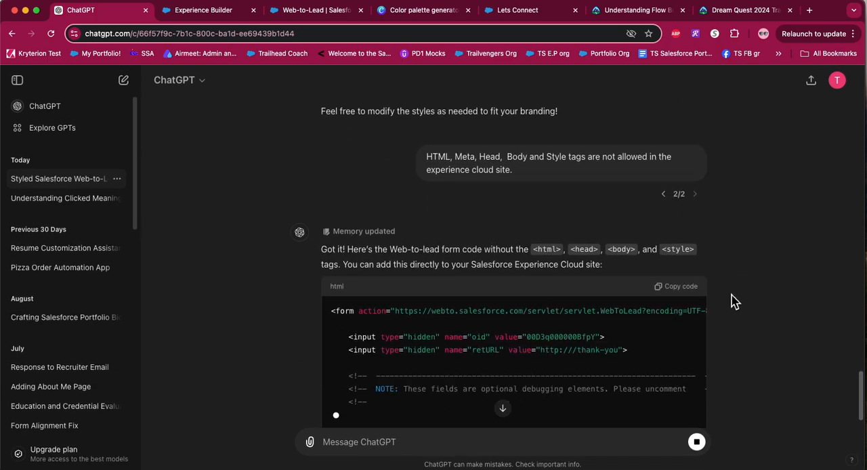
# Review ChatGPT's regenerated form code without html, head, body and style tags and copy it.
pyautogui.scroll(-3, 604, 365)
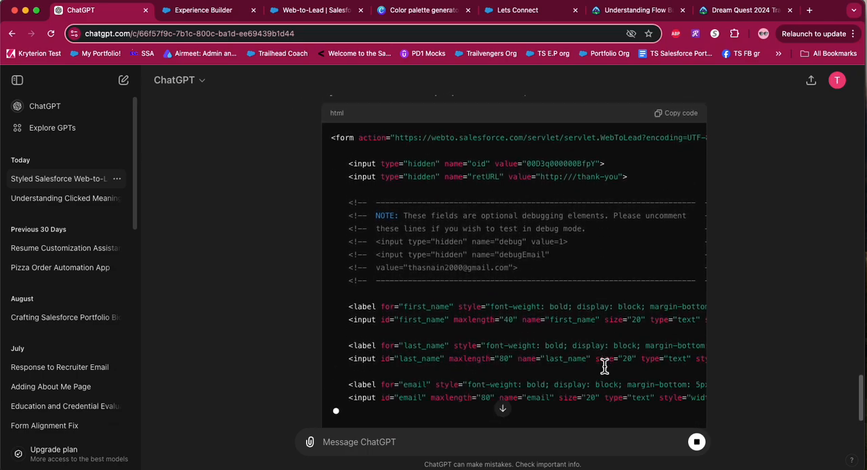
pyautogui.scroll(-3, 577, 312)
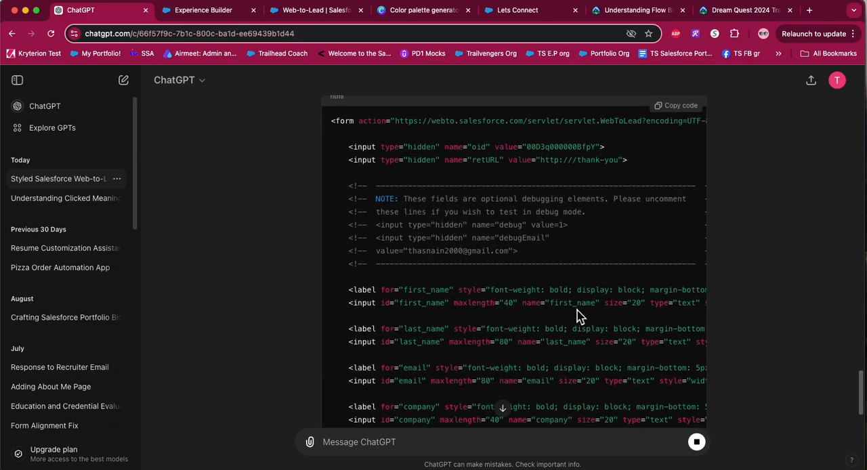
pyautogui.scroll(5, 577, 312)
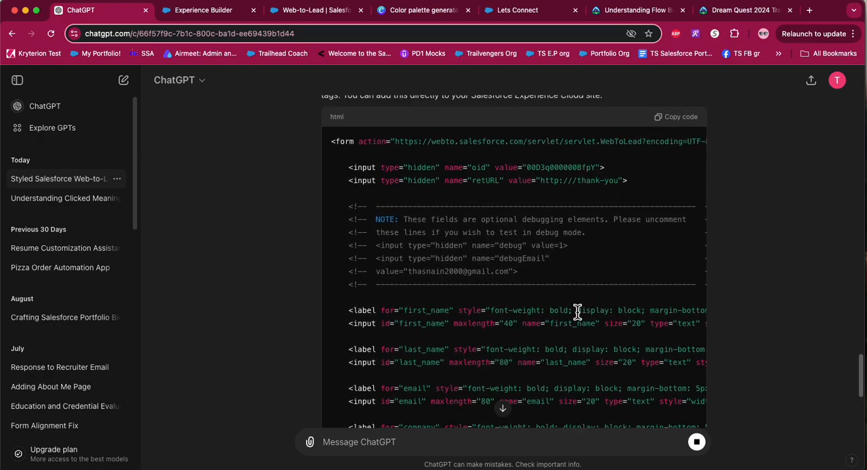
pyautogui.click(690, 243)
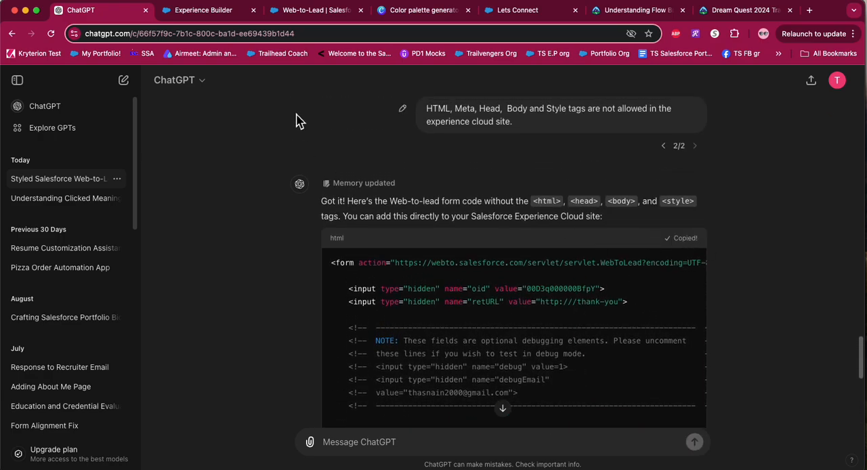
# Replace all markup of the HTML Editor component in Experience Builder with the copied form code, review it and save.
pyautogui.click(193, 17)
pyautogui.scroll(-10, 217, 257)
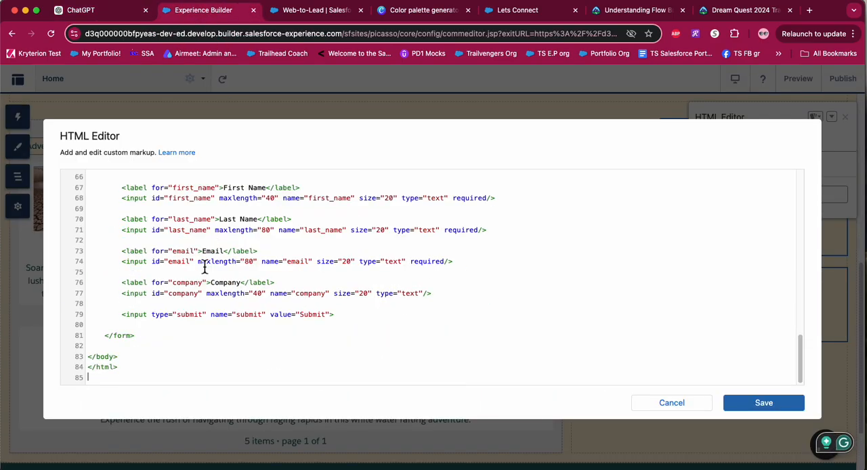
pyautogui.moveTo(127, 381); pyautogui.dragTo(97, 76)
pyautogui.press('super+v')
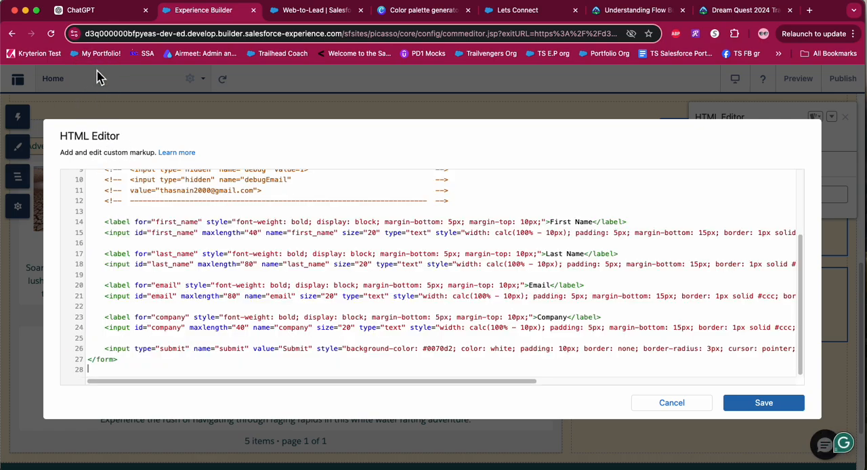
pyautogui.scroll(3, 238, 247)
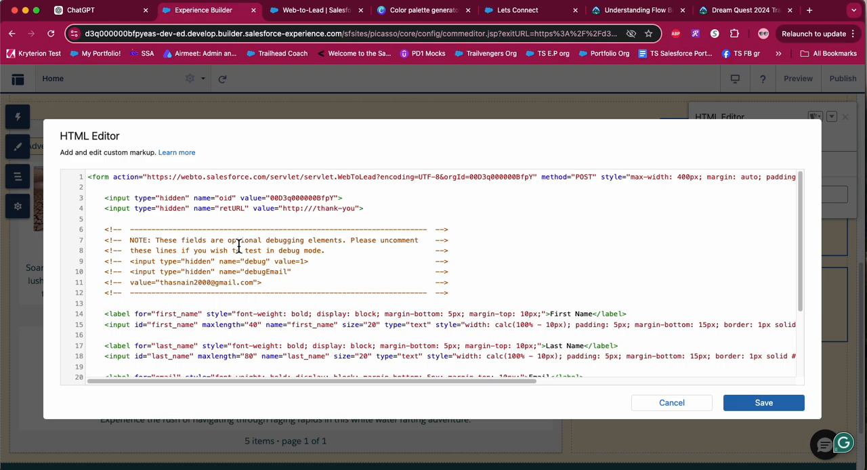
pyautogui.scroll(-3, 238, 246)
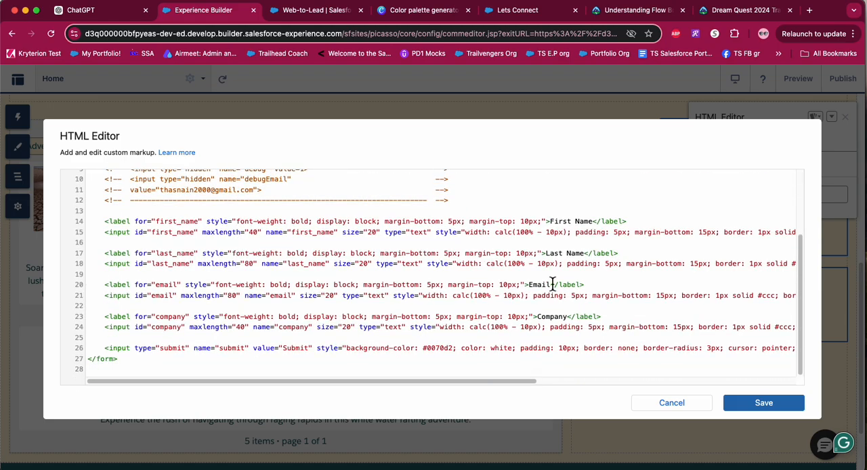
pyautogui.click(763, 404)
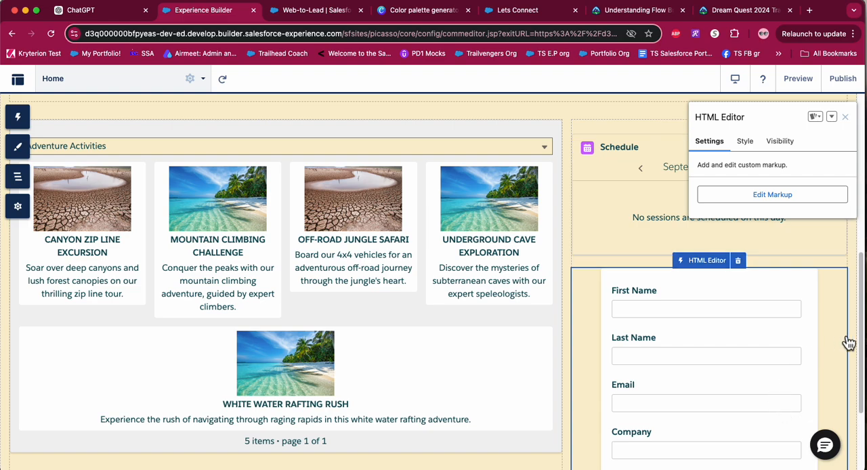
# Close the HTML Editor component's properties and inspect the styled lead form on the Home page.
pyautogui.scroll(-5, 847, 345)
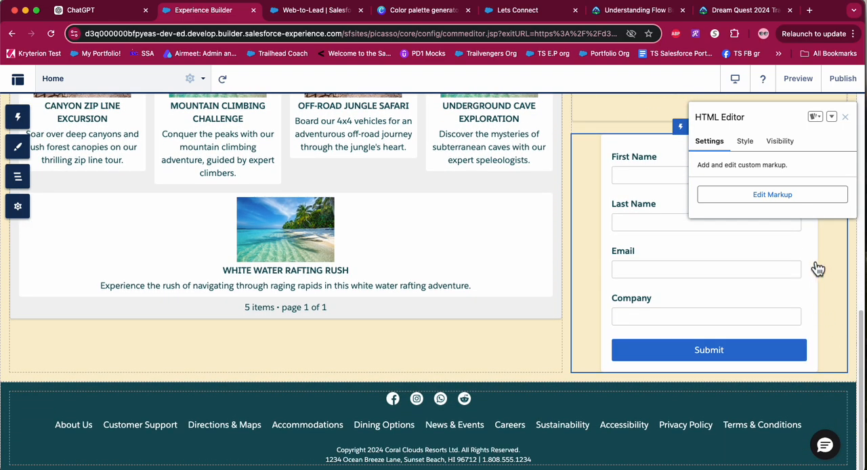
pyautogui.click(845, 117)
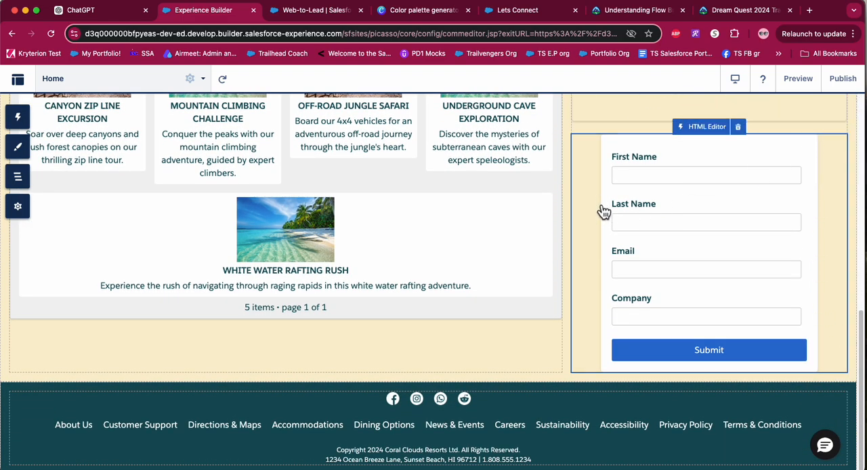
pyautogui.scroll(1, 592, 221)
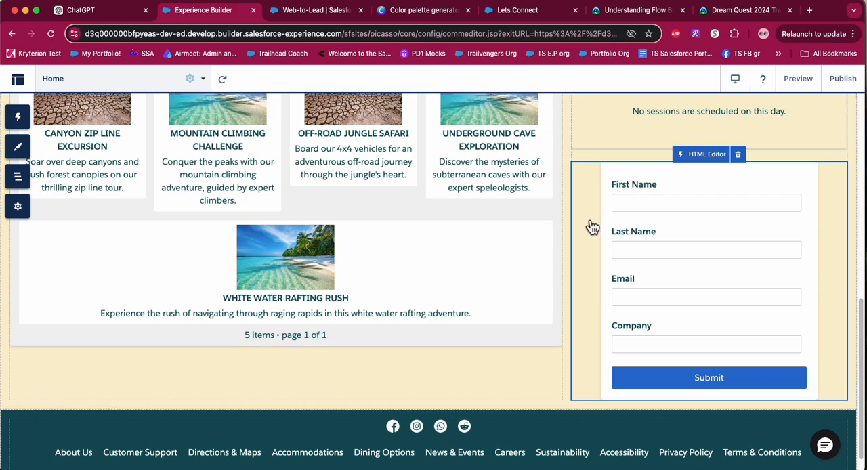
# View Canva's color palette, then enter the request "Add this color as a background #FAEFCF" in ChatGPT.
pyautogui.click(427, 18)
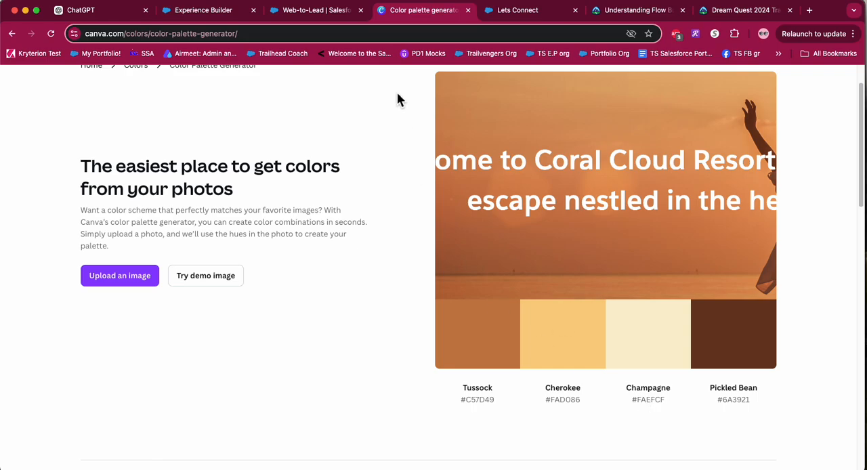
pyautogui.click(109, 17)
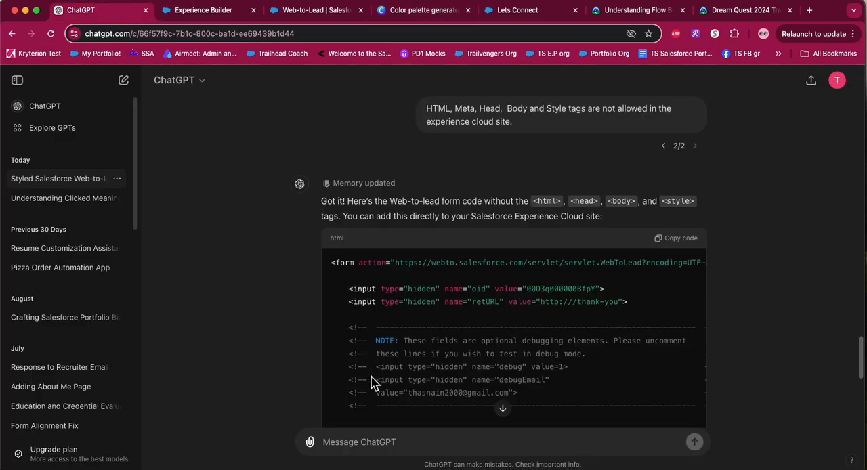
pyautogui.scroll(-10, 373, 382)
pyautogui.click(368, 450)
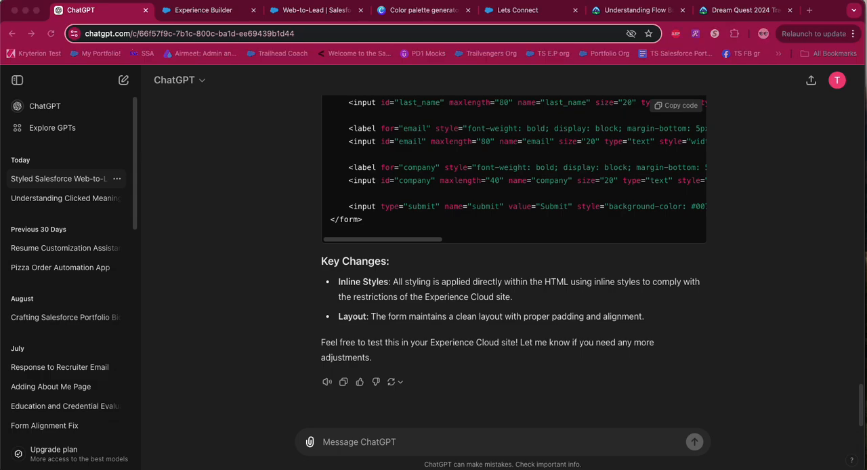
pyautogui.click(418, 445)
pyautogui.press('super+v')
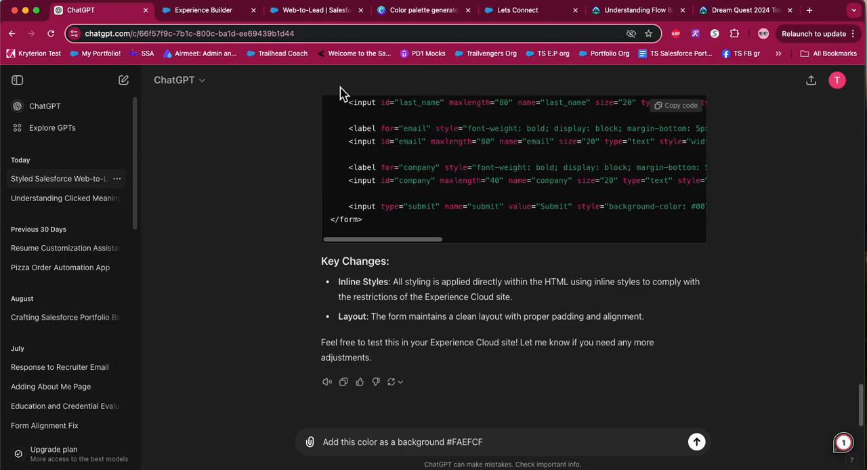
# Check the Champagne color code in Canva's palette generator and send the background color request to ChatGPT.
pyautogui.click(422, 13)
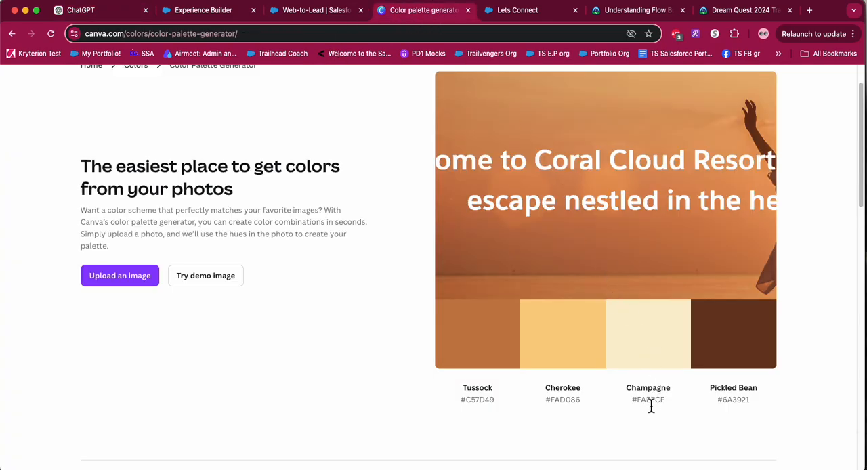
pyautogui.click(652, 340)
pyautogui.click(108, 12)
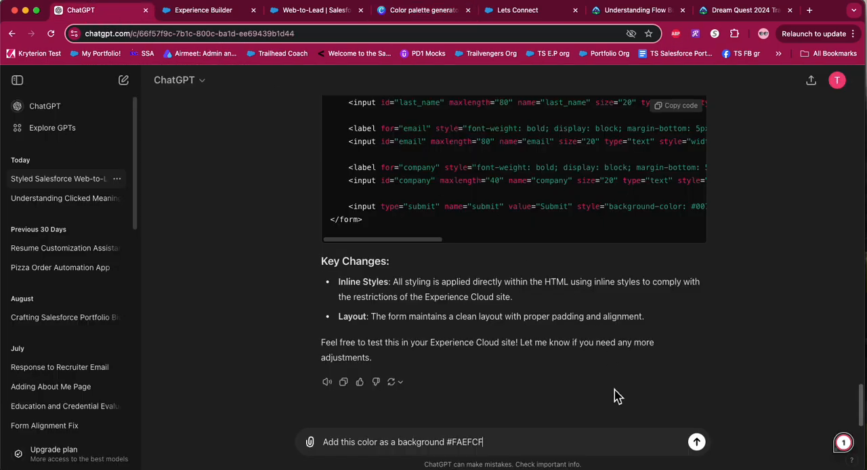
pyautogui.click(697, 442)
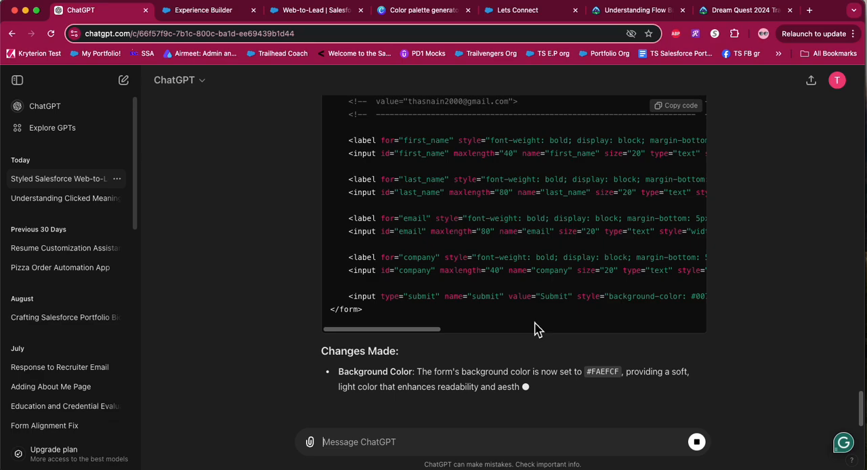
# Copy the updated form code with the #FAEFCF background from ChatGPT and open the HTML Editor component's markup in Experience Builder.
pyautogui.scroll(5, 536, 326)
pyautogui.click(680, 187)
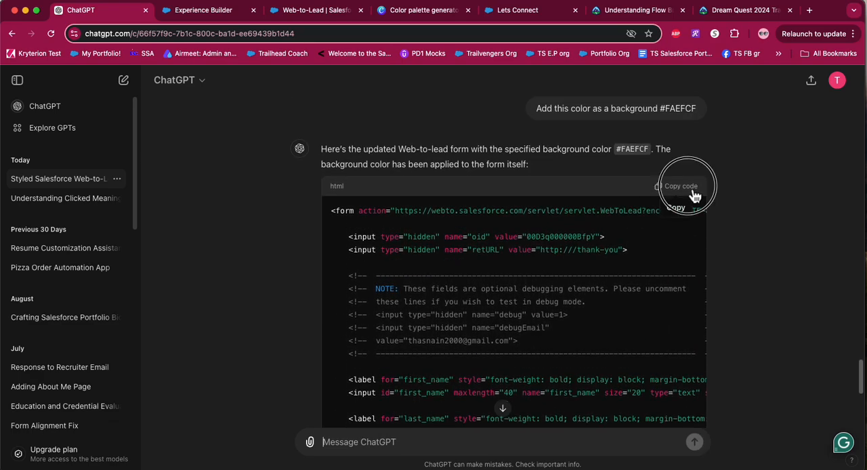
pyautogui.click(212, 12)
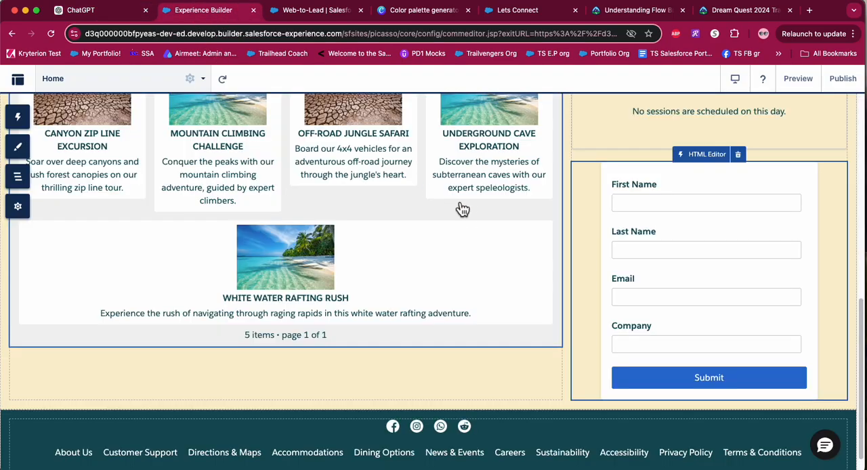
pyautogui.click(710, 233)
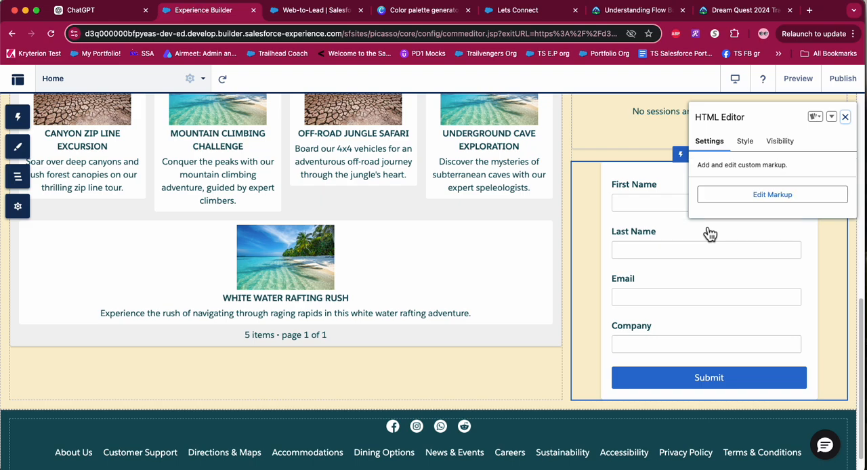
pyautogui.click(765, 198)
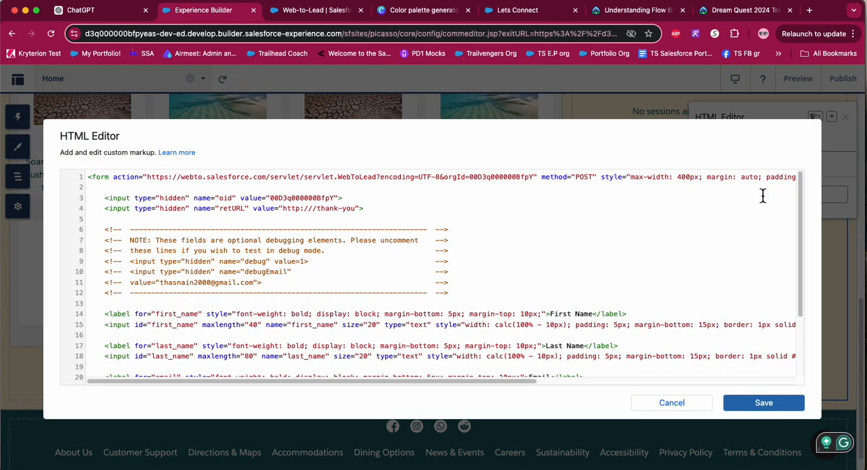
# Replace all of the component's markup with the copied form code, save it and close the component's properties.
pyautogui.scroll(-3, 350, 312)
pyautogui.moveTo(120, 374); pyautogui.dragTo(106, 116)
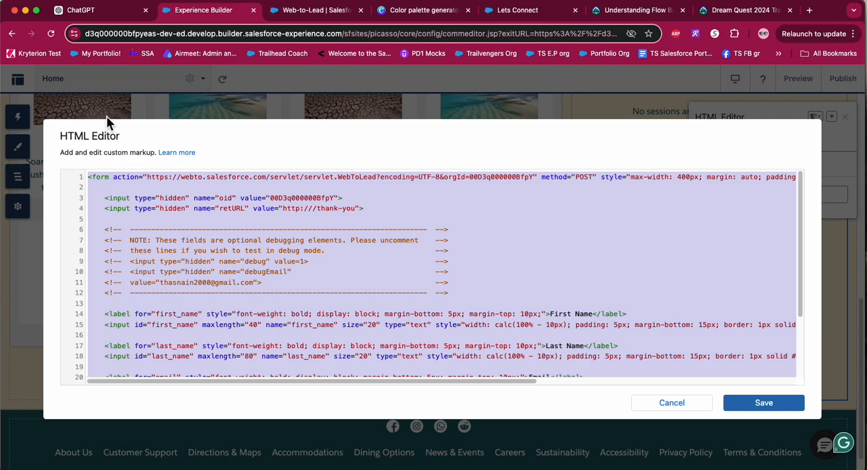
pyautogui.press('super+v')
pyautogui.scroll(3, 326, 276)
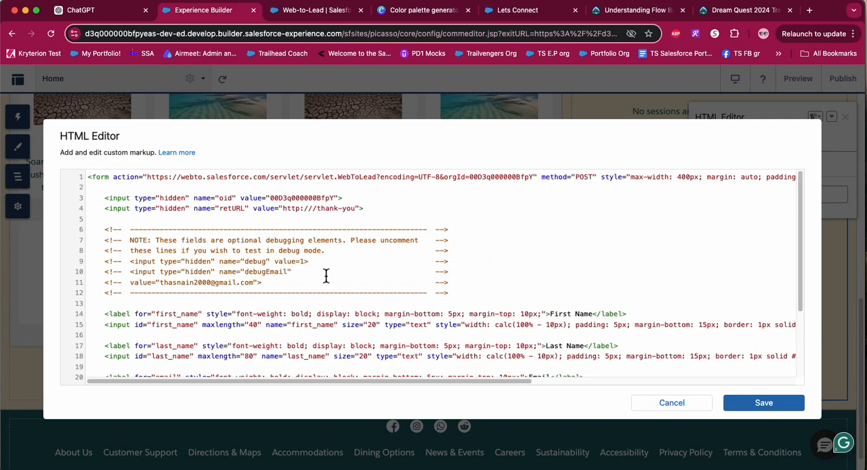
pyautogui.click(771, 404)
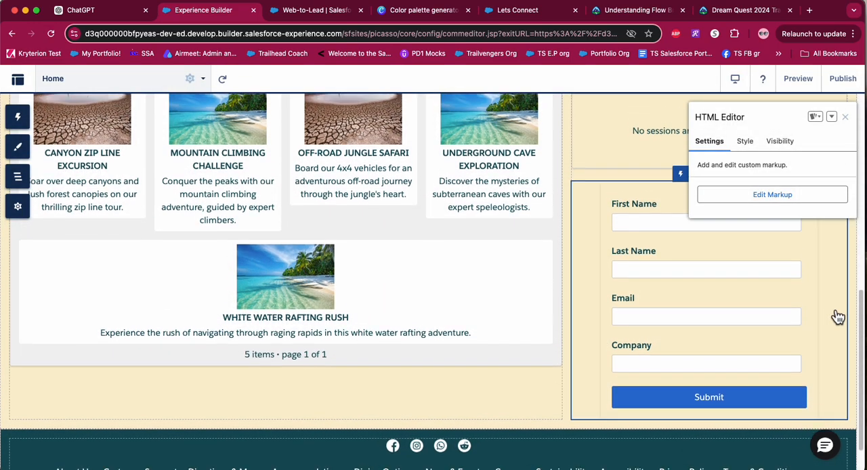
pyautogui.click(845, 117)
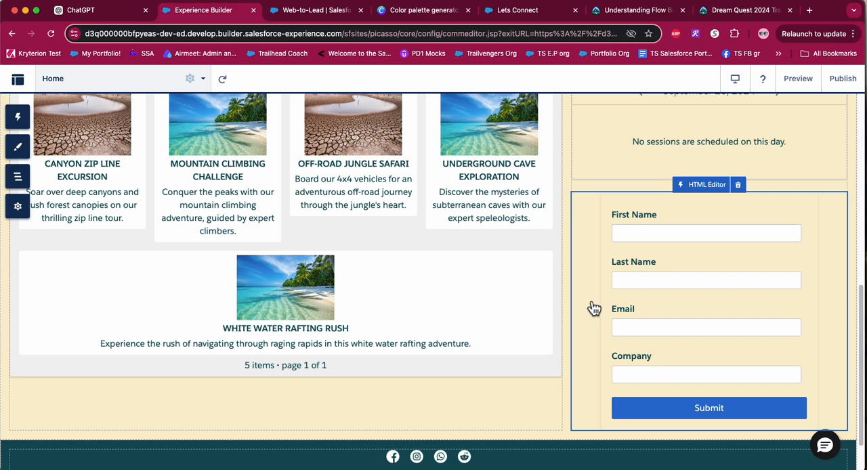
# Compare the lead form's background with Canva's color palette, then preview the Home page in Experience Builder.
pyautogui.scroll(-3, 594, 308)
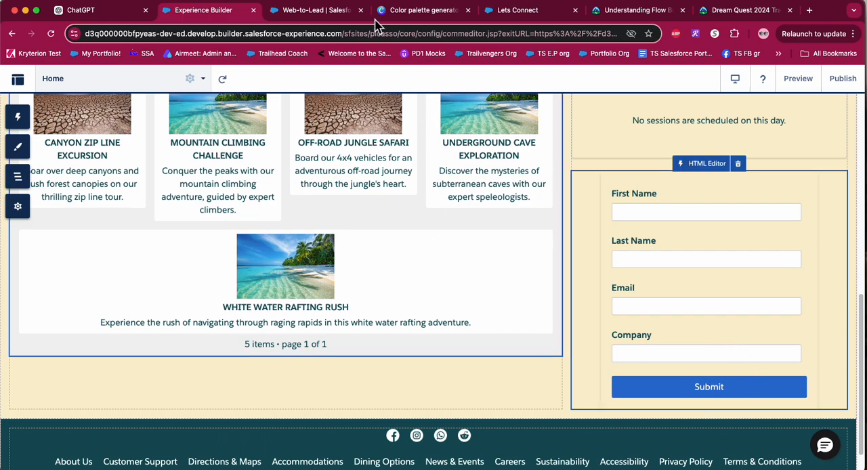
pyautogui.click(410, 13)
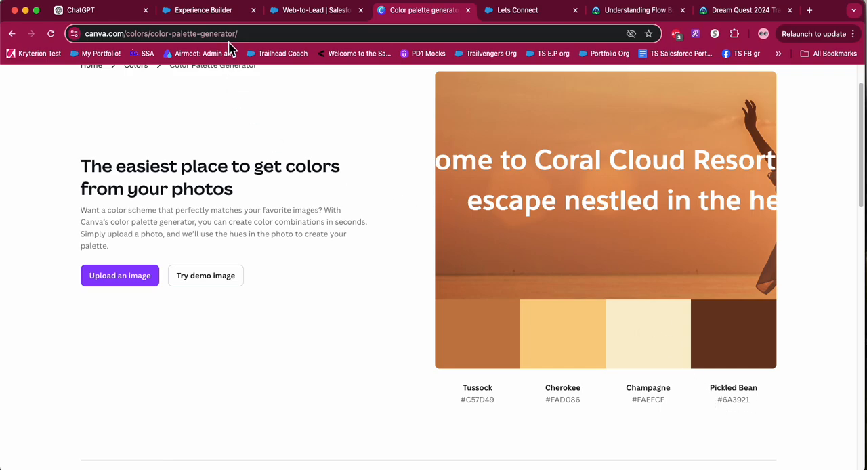
pyautogui.click(221, 11)
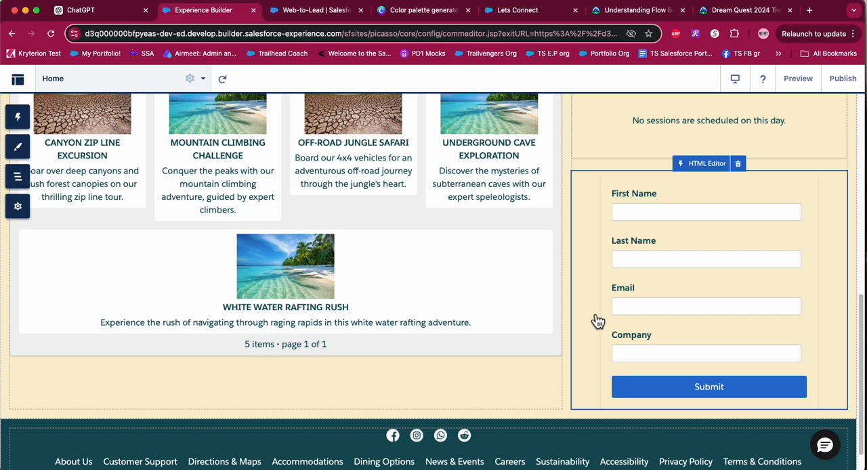
pyautogui.scroll(1, 598, 320)
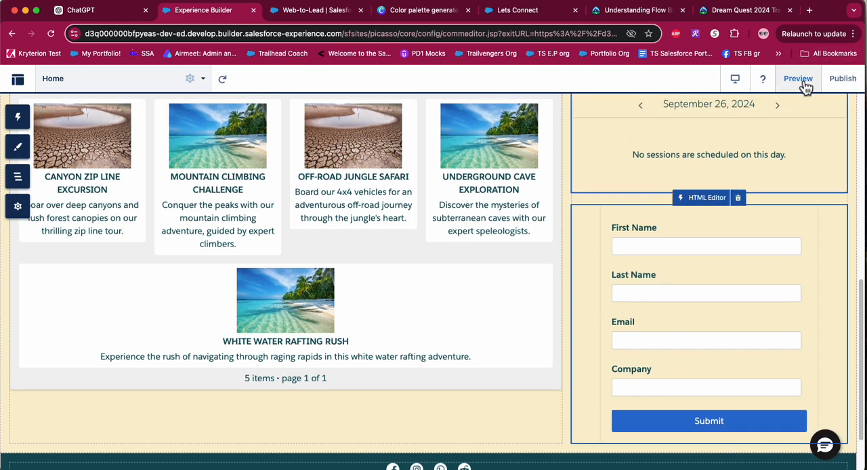
pyautogui.click(798, 80)
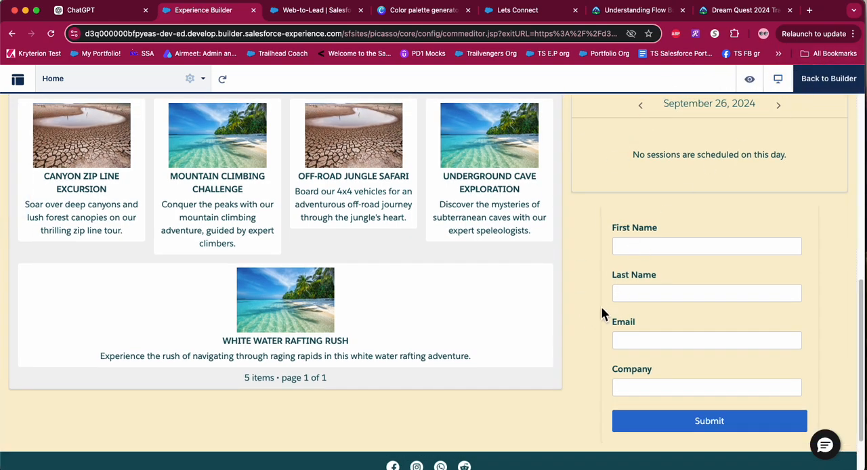